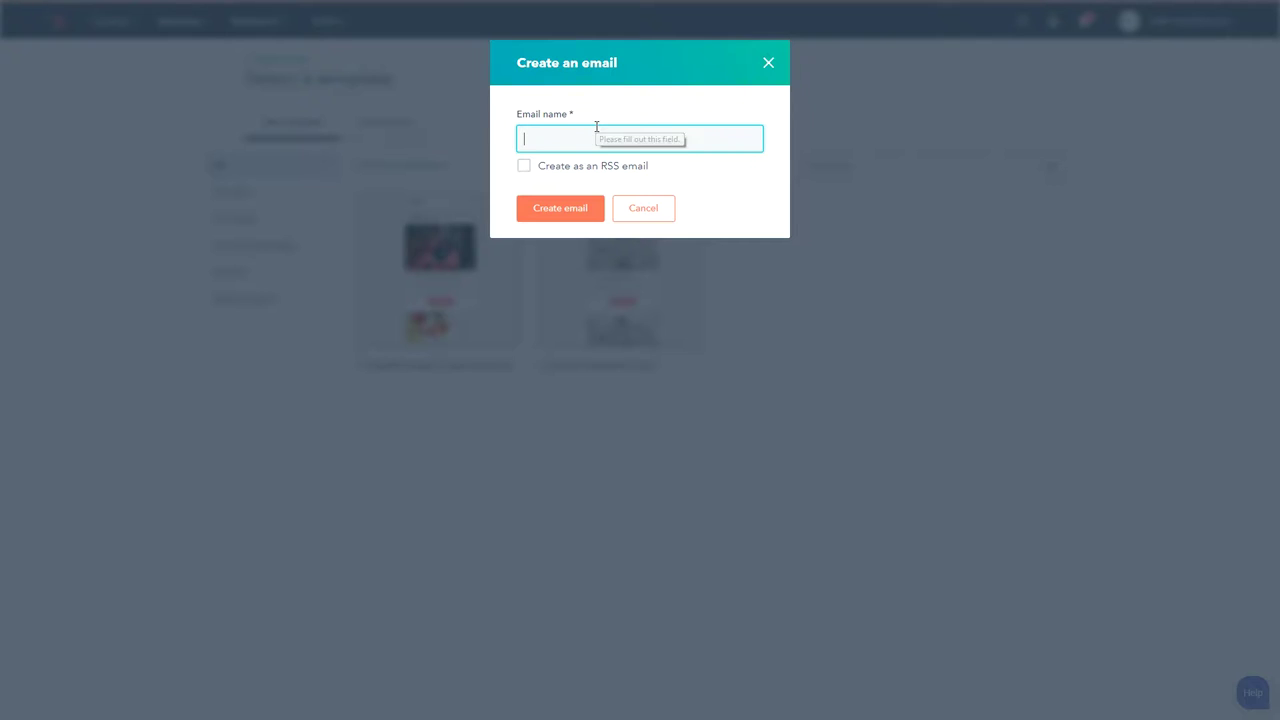
- Name the new email "Umbrella Newsletter Email" and create it
text(Umbre)
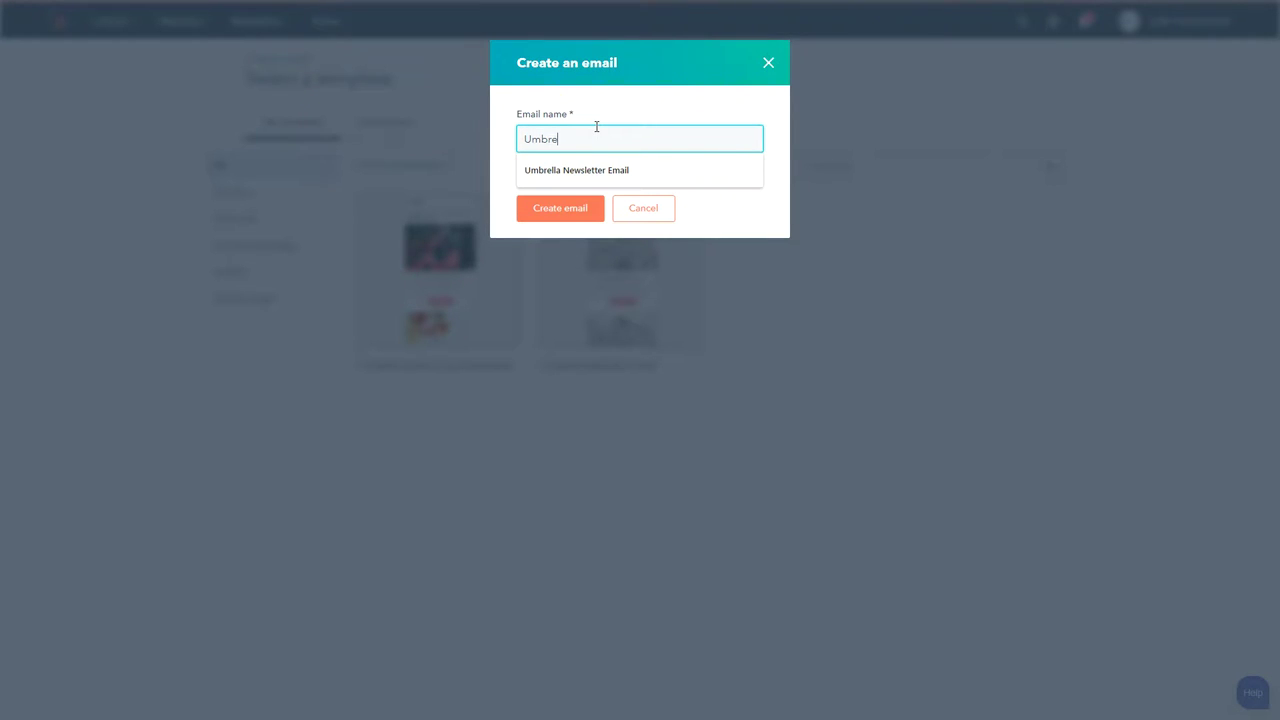
text(lla Newsletter Email)
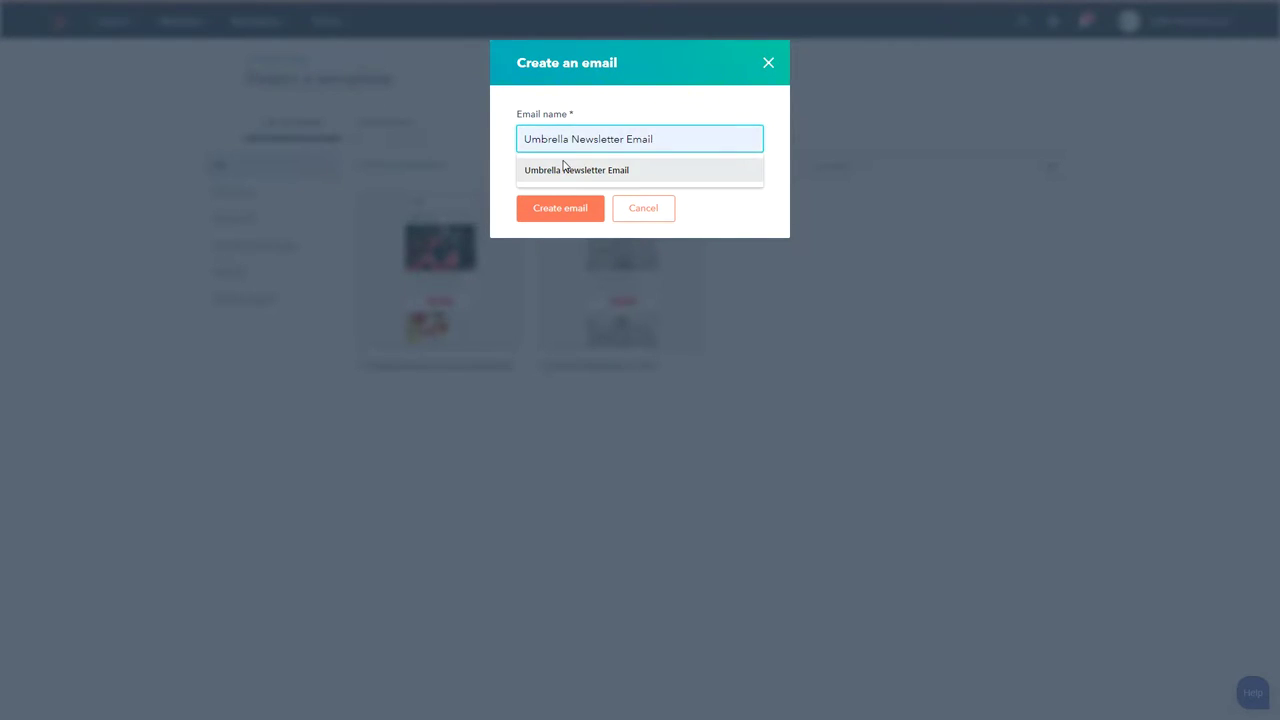
click(565, 170)
click(560, 208)
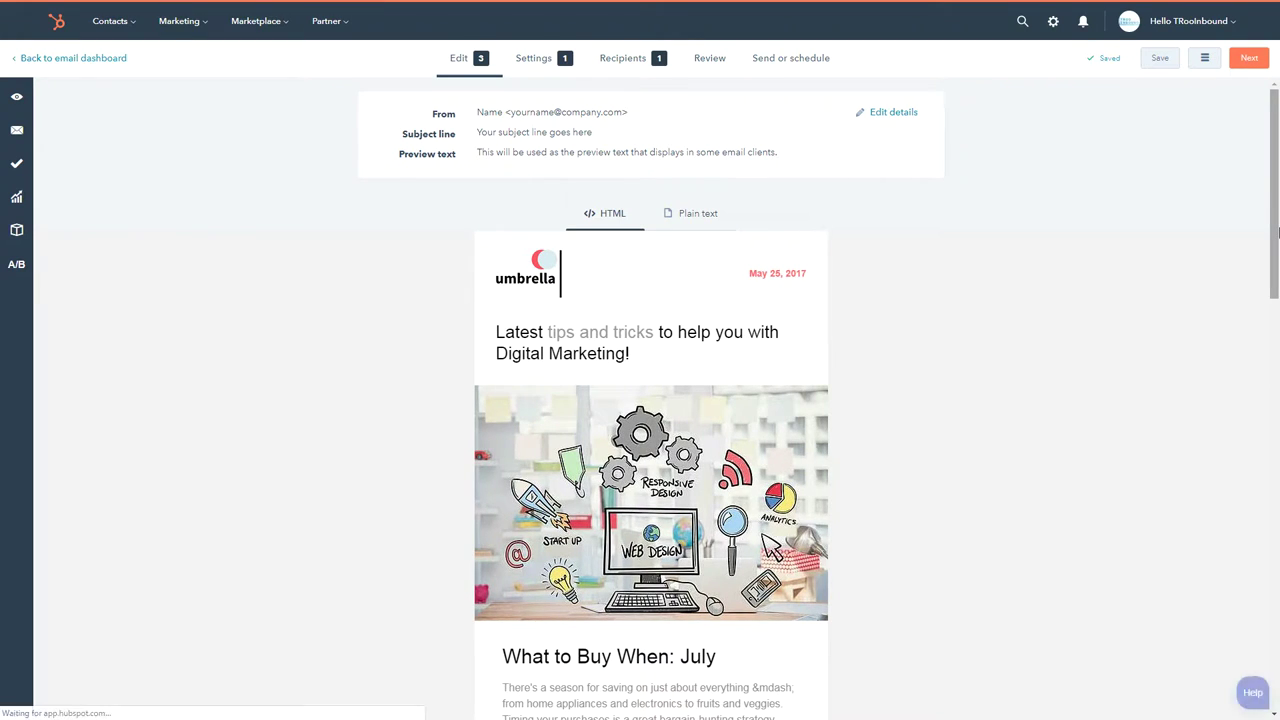
- Open the flipp_header_section module and replace its header logo with the HubSpot logo image HSLogo_color-1
scroll(1278, 232, down, 3)
scroll(1278, 235, down, 10)
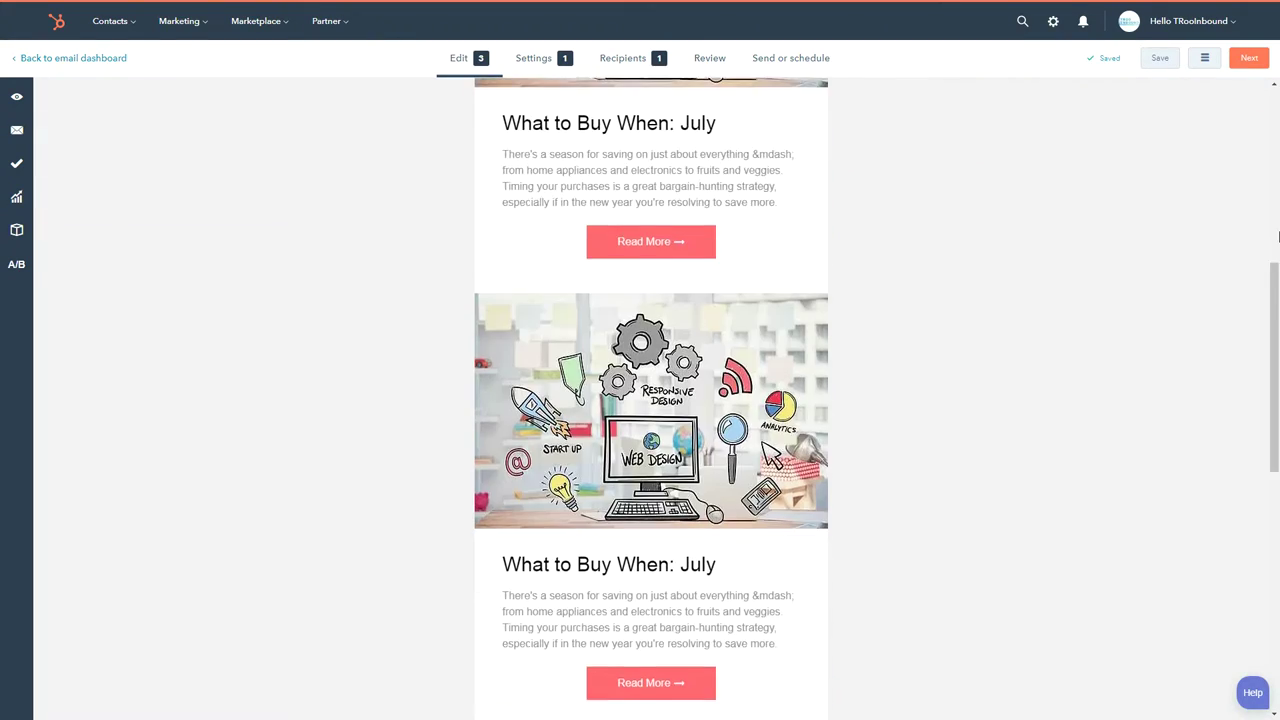
scroll(1278, 235, up, 13)
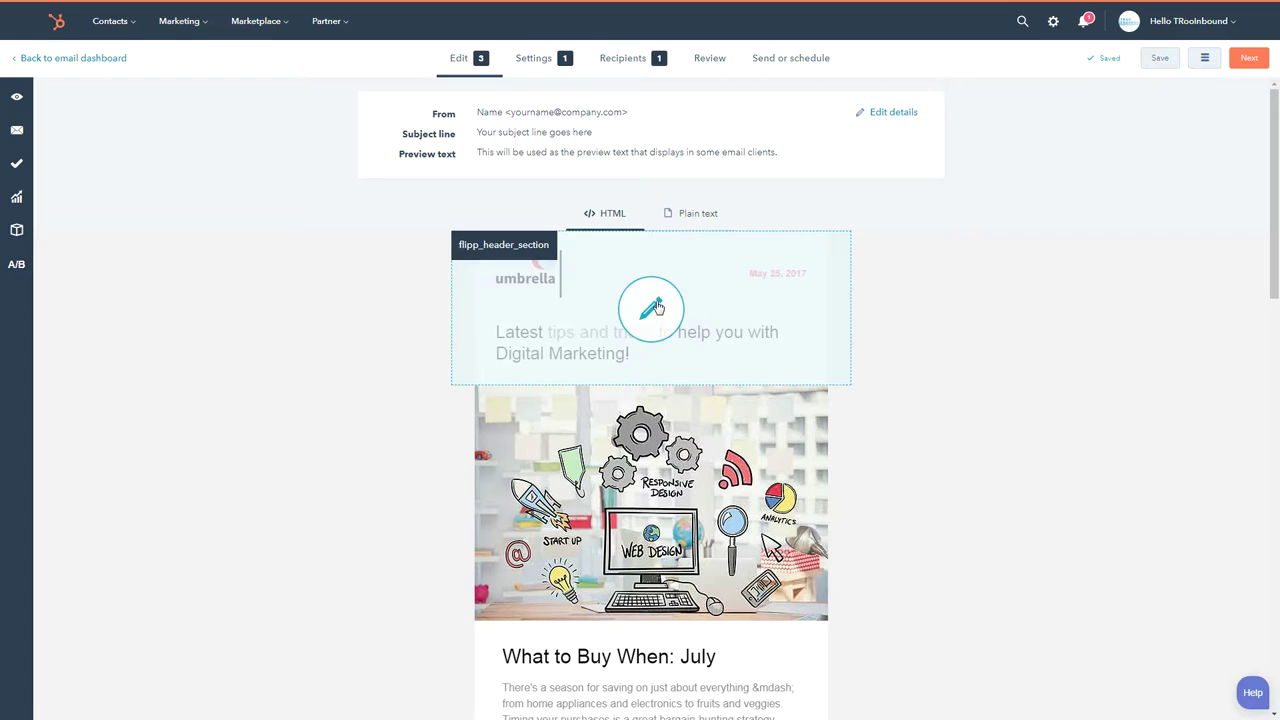
click(652, 305)
mouse_move(193, 305)
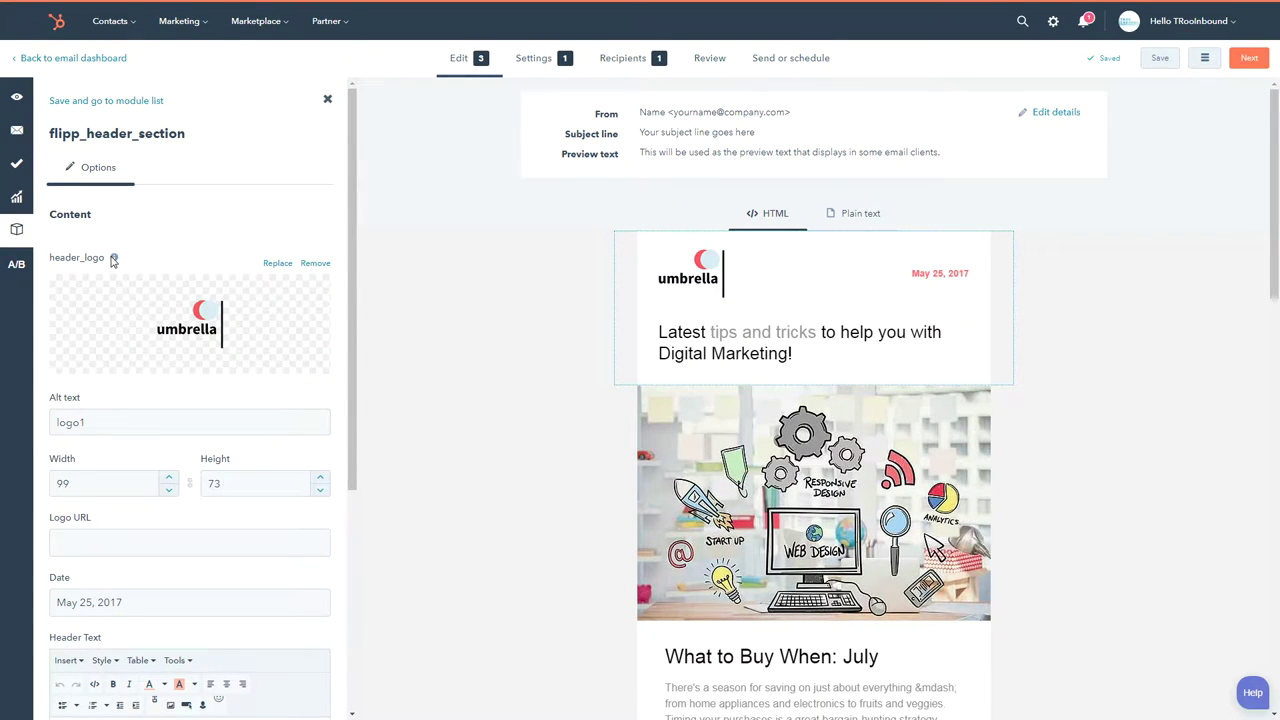
mouse_move(115, 260)
click(185, 321)
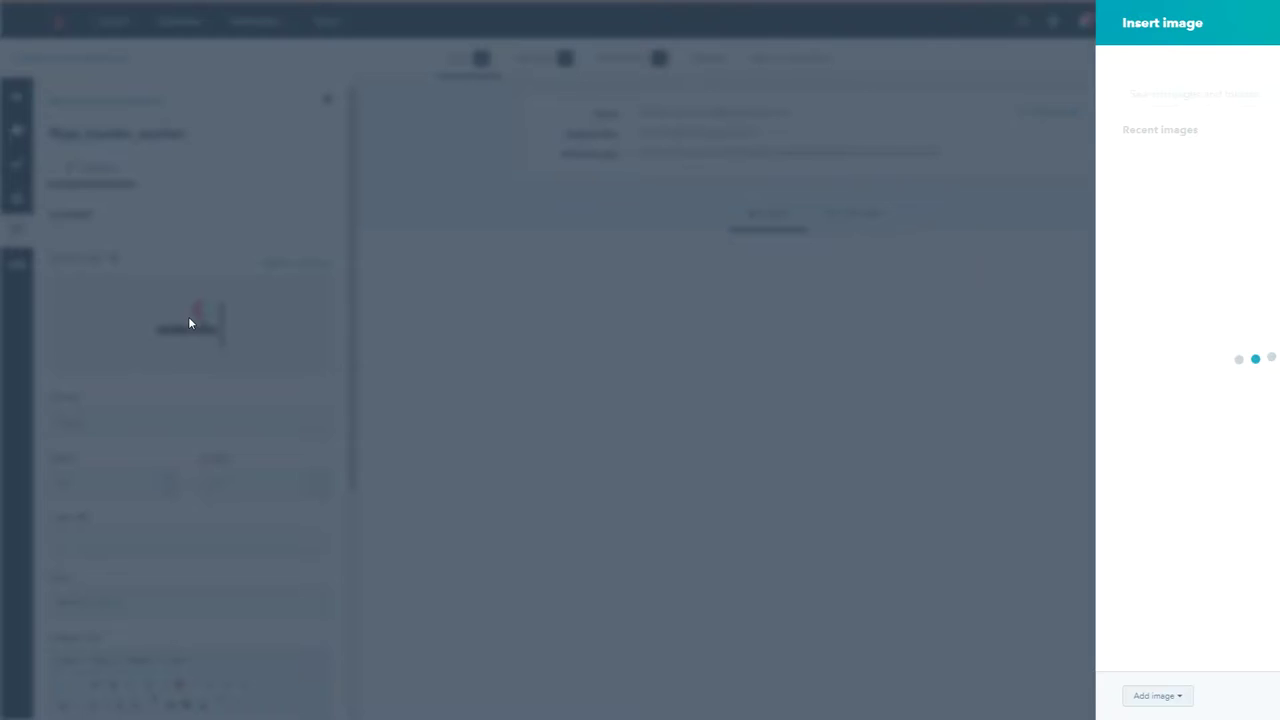
click(1027, 218)
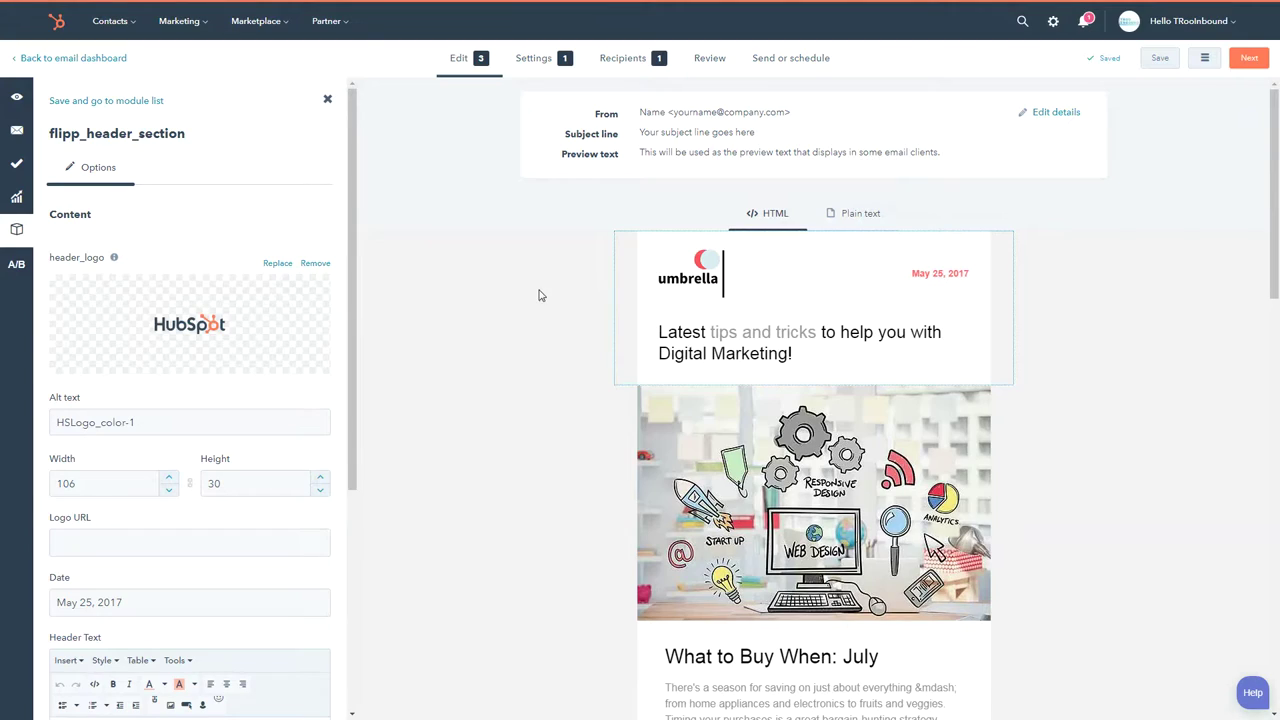
- Set the header section's date to May 25, 2019
scroll(203, 370, down, 4)
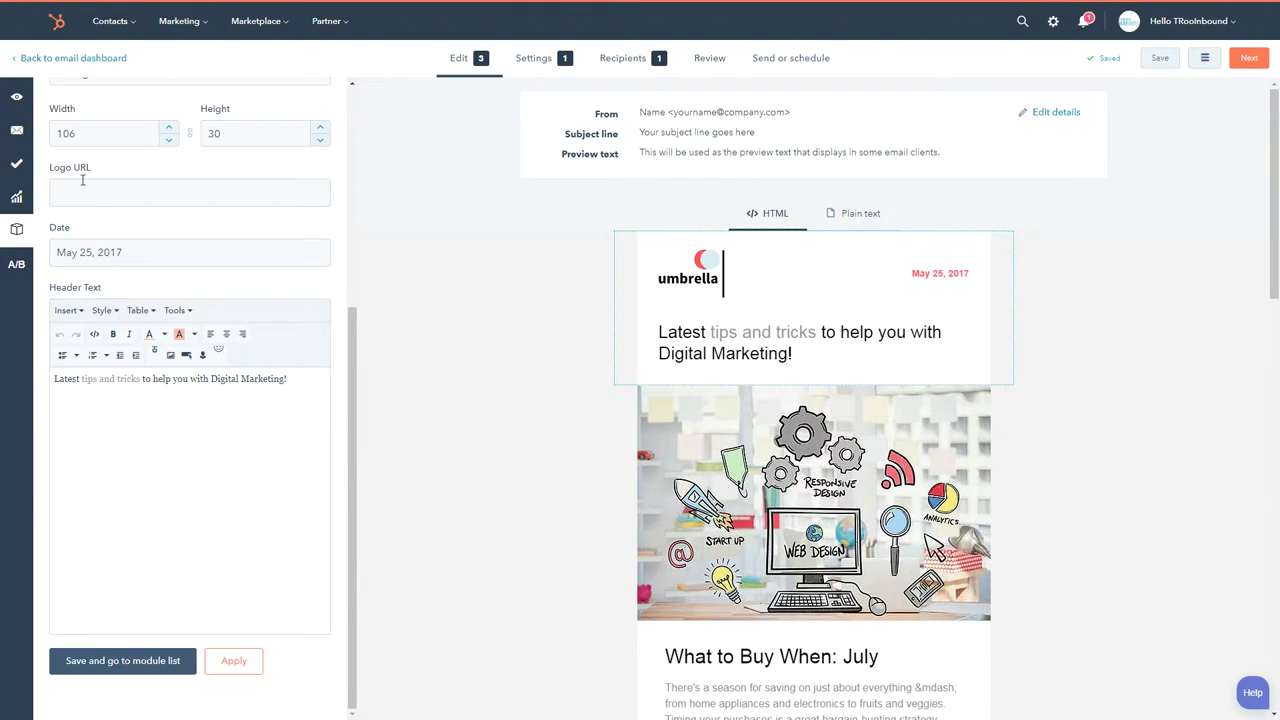
click(158, 255)
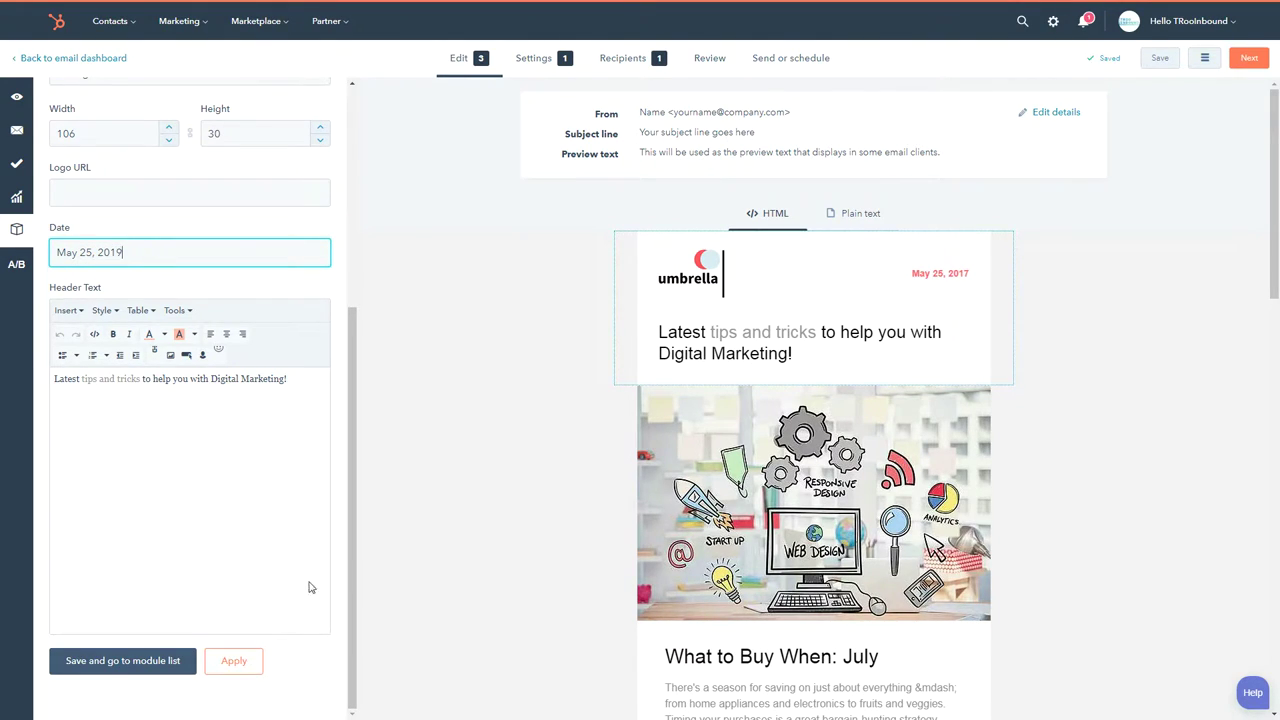
click(201, 430)
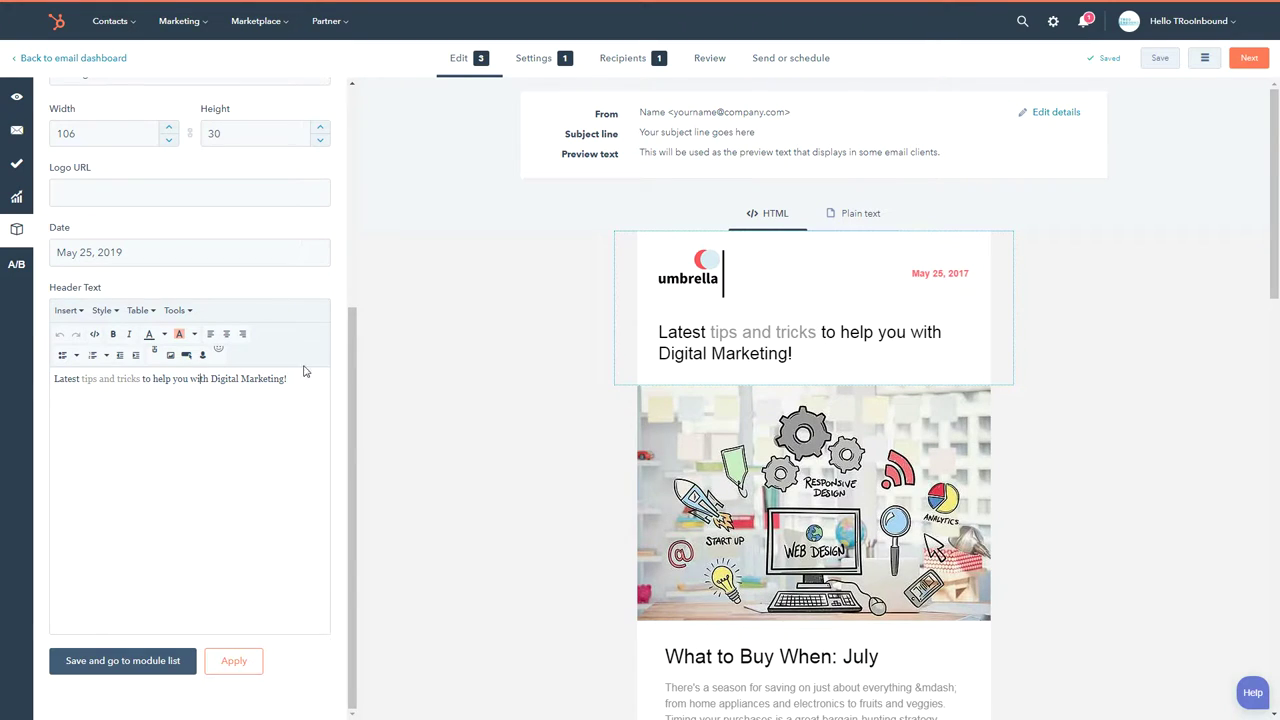
- Recolor the words "tips and tricks" in the header text to light red and save the header section
drag(141, 378, 116, 379)
click(117, 424)
drag(116, 379, 84, 378)
click(163, 334)
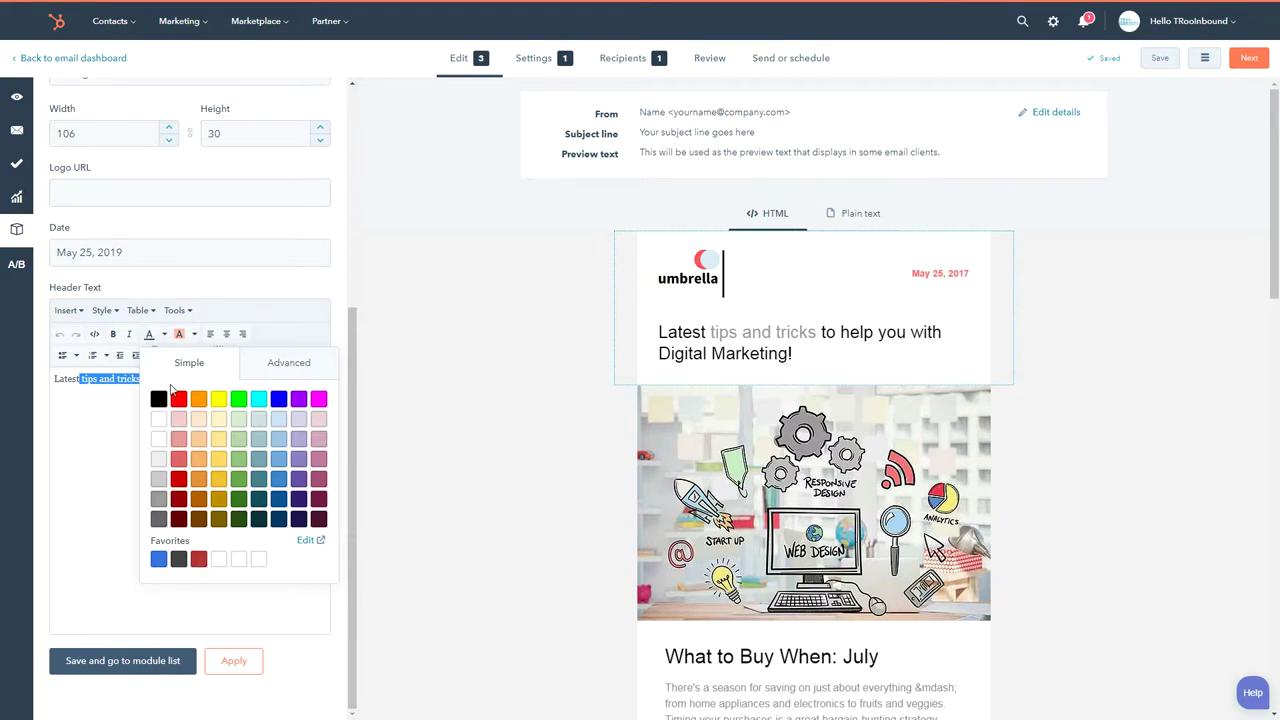
click(179, 440)
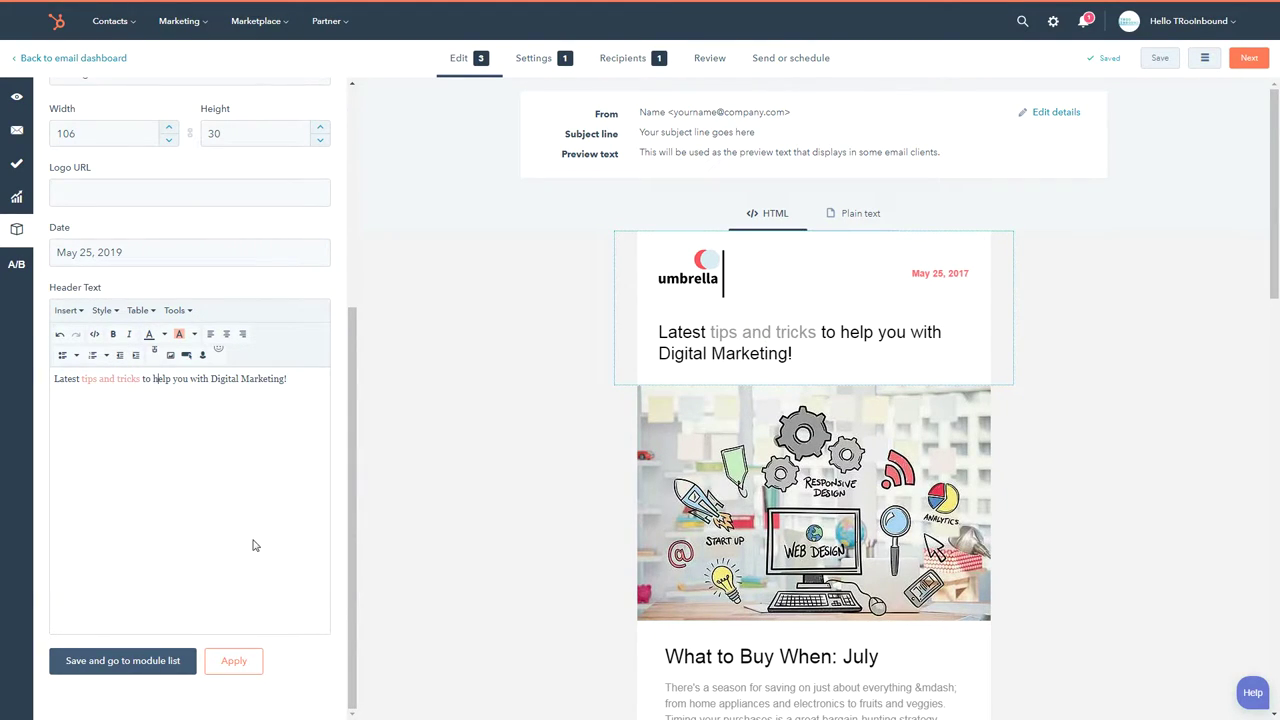
click(233, 666)
click(188, 662)
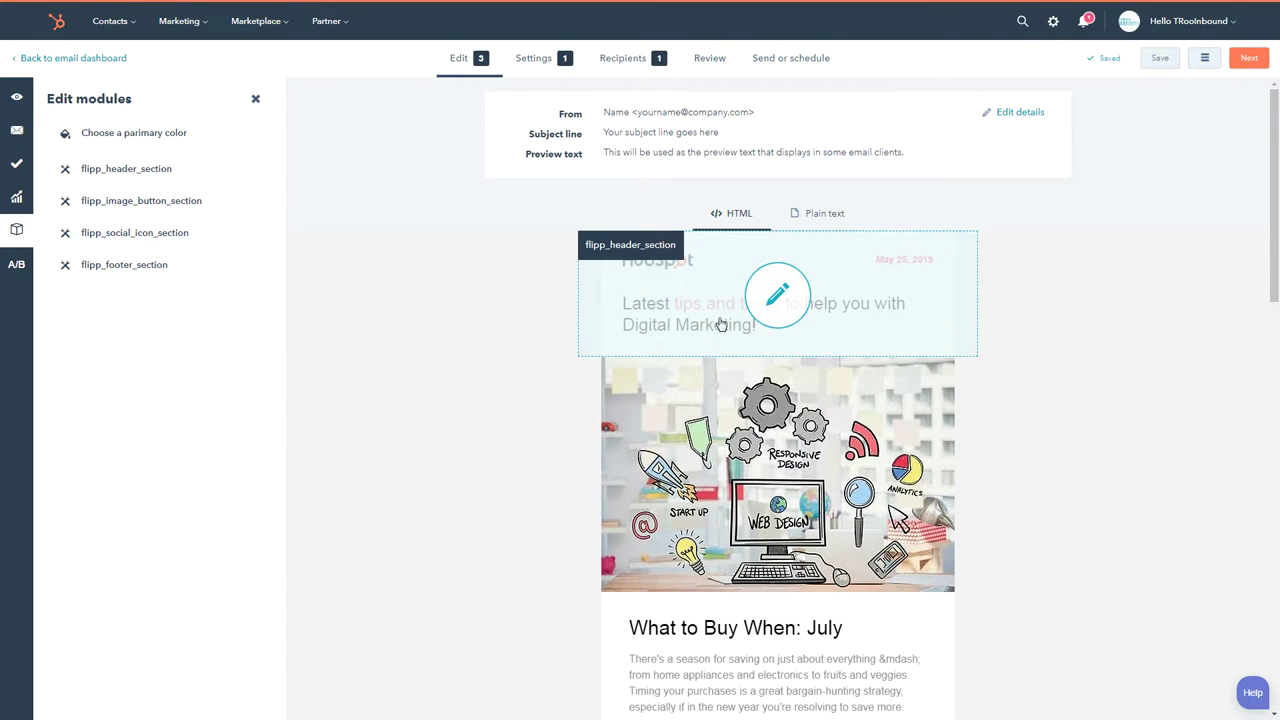
- Open the primary color module, switch to the Umbrella.txt note in Notepad and copy the hex code FF8F73
click(104, 143)
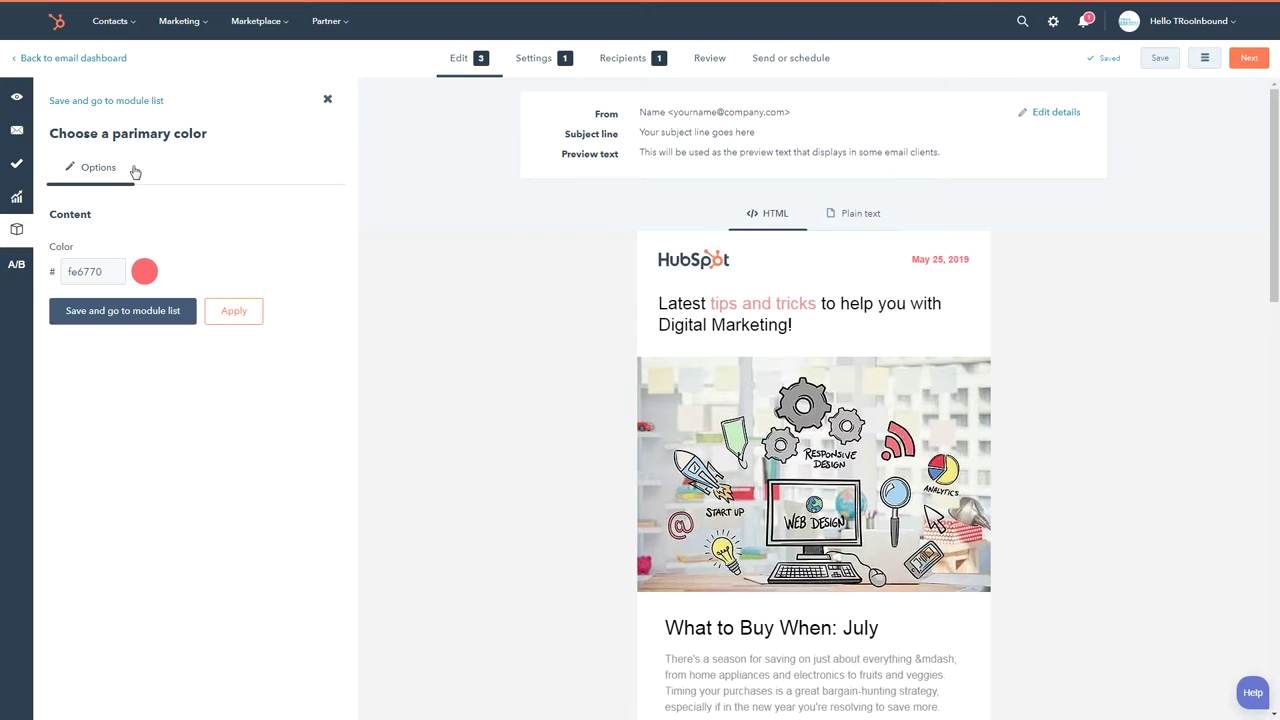
click(108, 272)
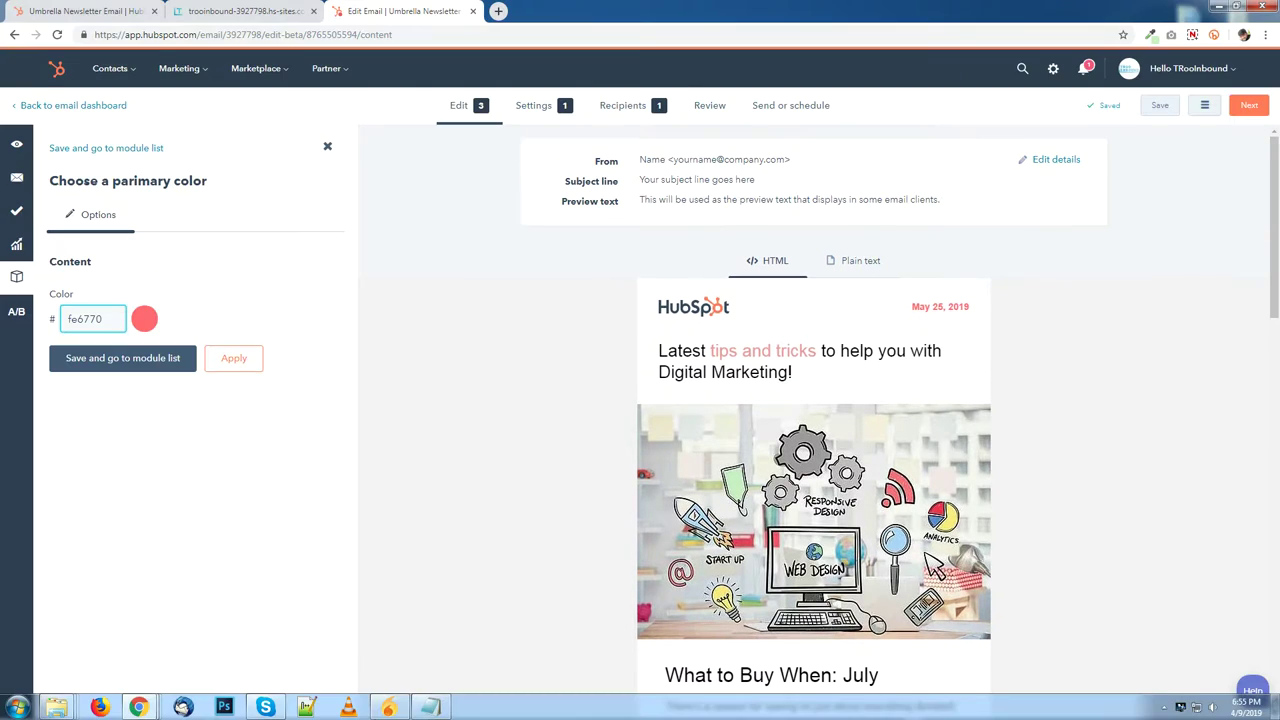
click(430, 707)
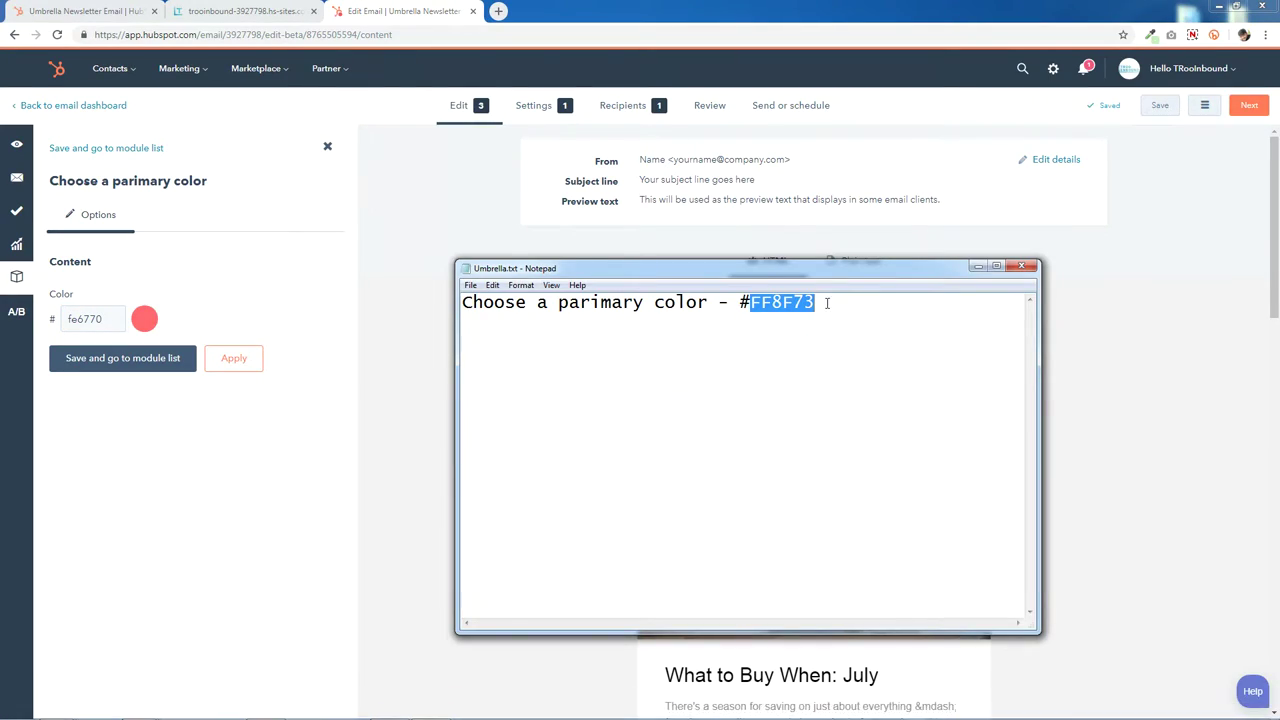
drag(829, 306, 754, 302)
right_click(786, 302)
click(824, 346)
- Switch back to the HubSpot email editor, set the primary color to FF8F73 and save the module
click(117, 327)
double_click(115, 322)
right_click(113, 322)
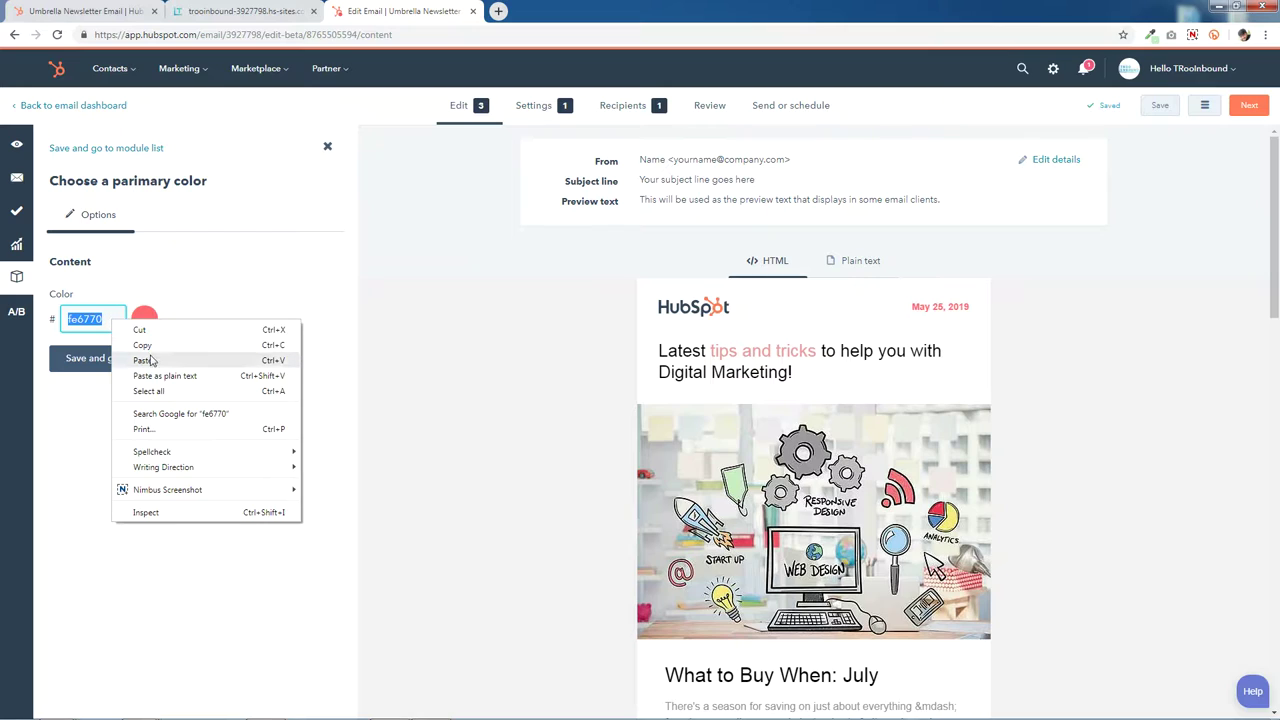
click(143, 360)
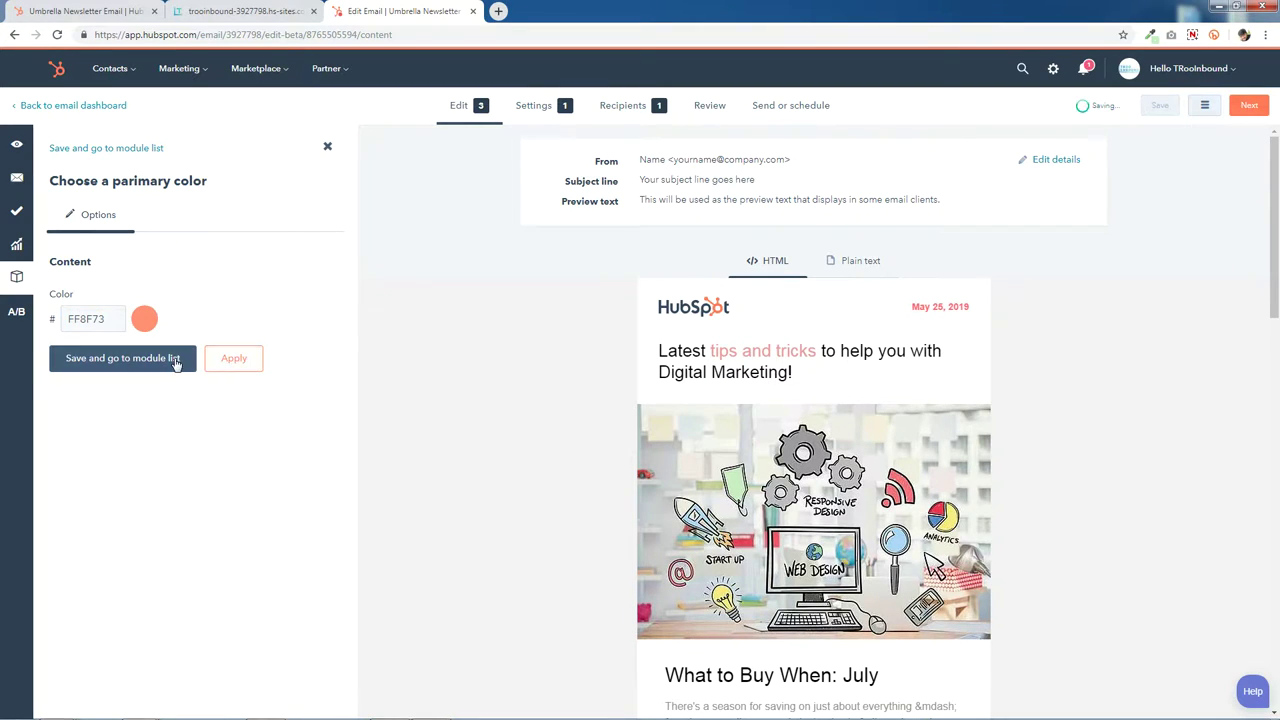
click(183, 359)
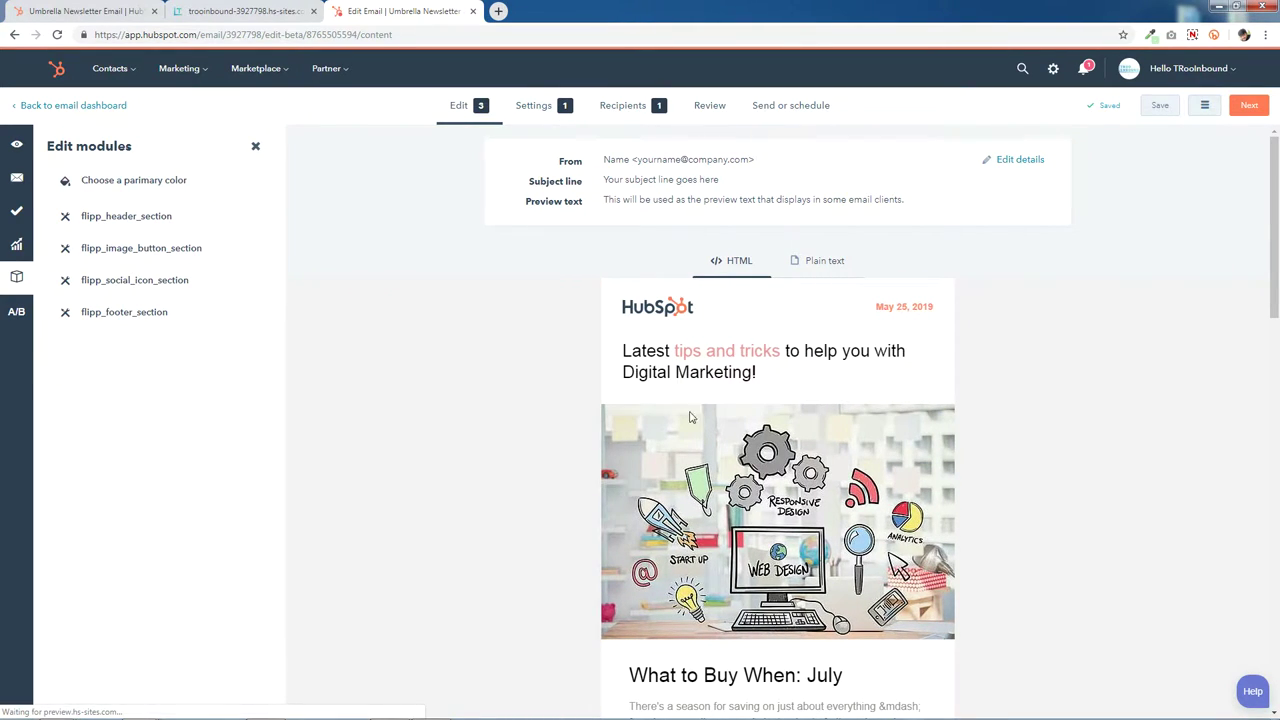
- Add two more "What to Buy When: July" entries to the flipp_image_button_section repeat module and apply the change
scroll(792, 487, down, 1)
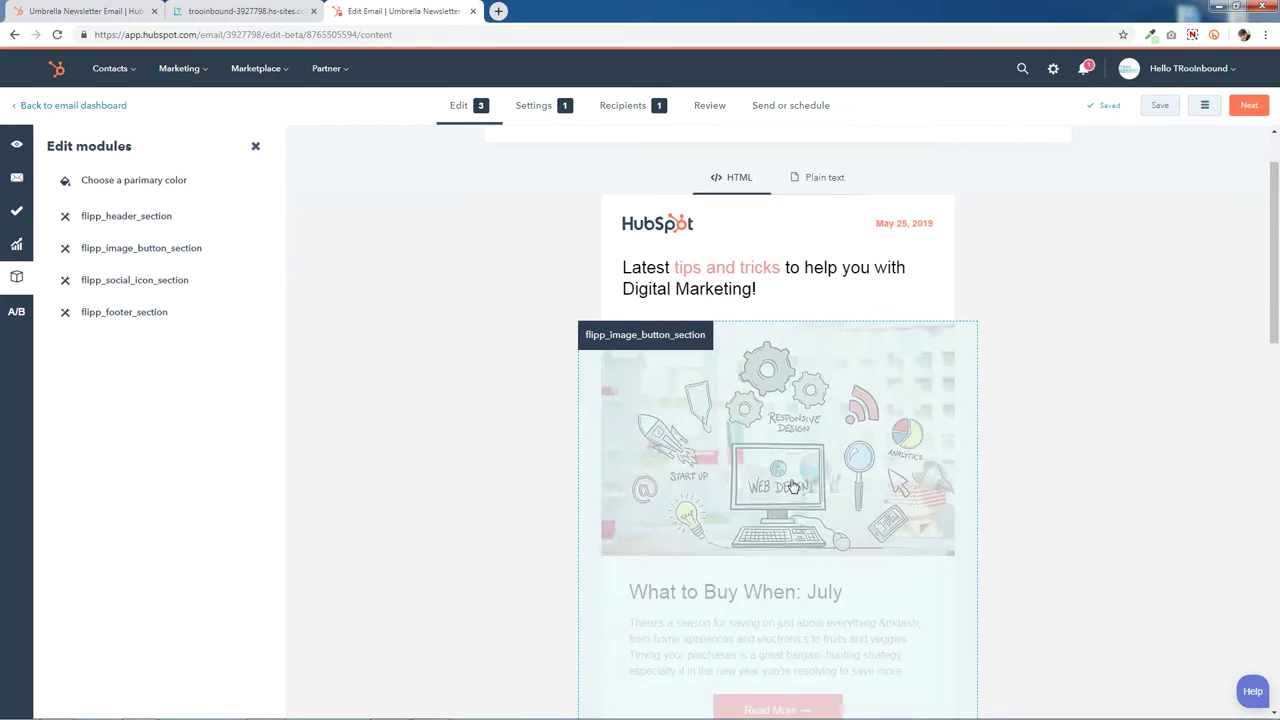
scroll(780, 420, down, 1)
click(770, 352)
scroll(840, 380, down, 3)
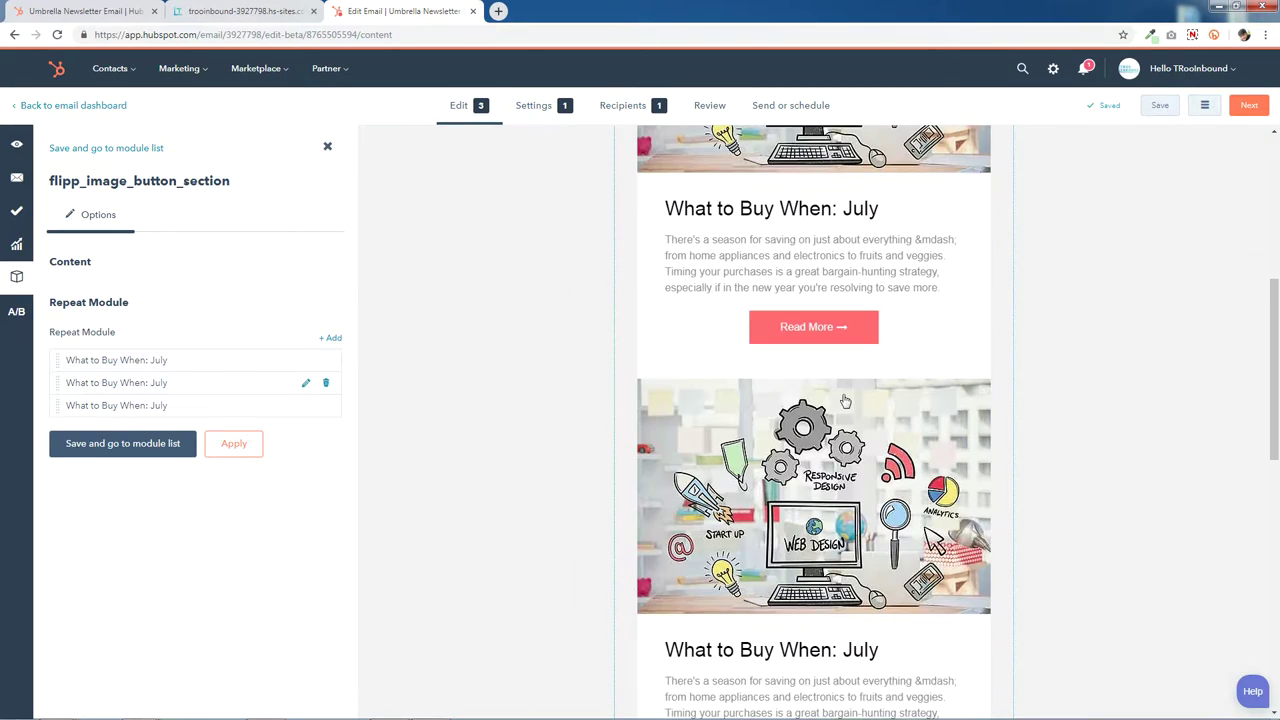
scroll(840, 490, down, 3)
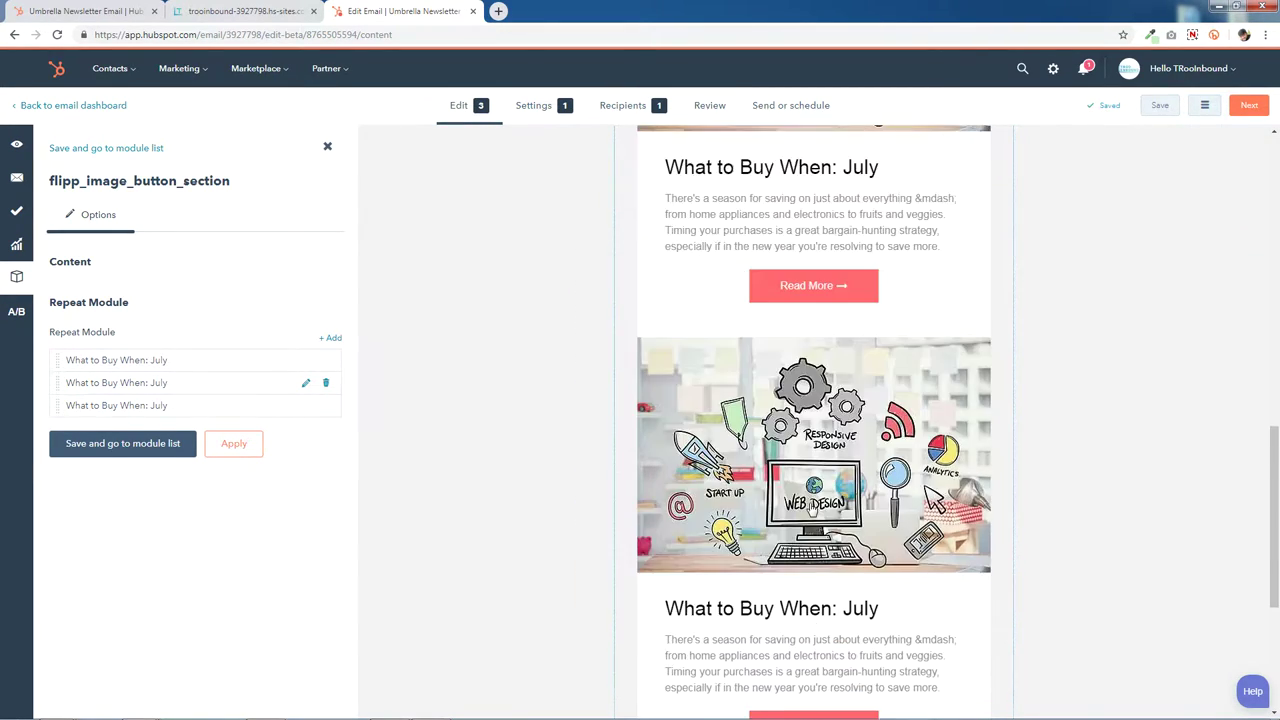
scroll(812, 509, down, 3)
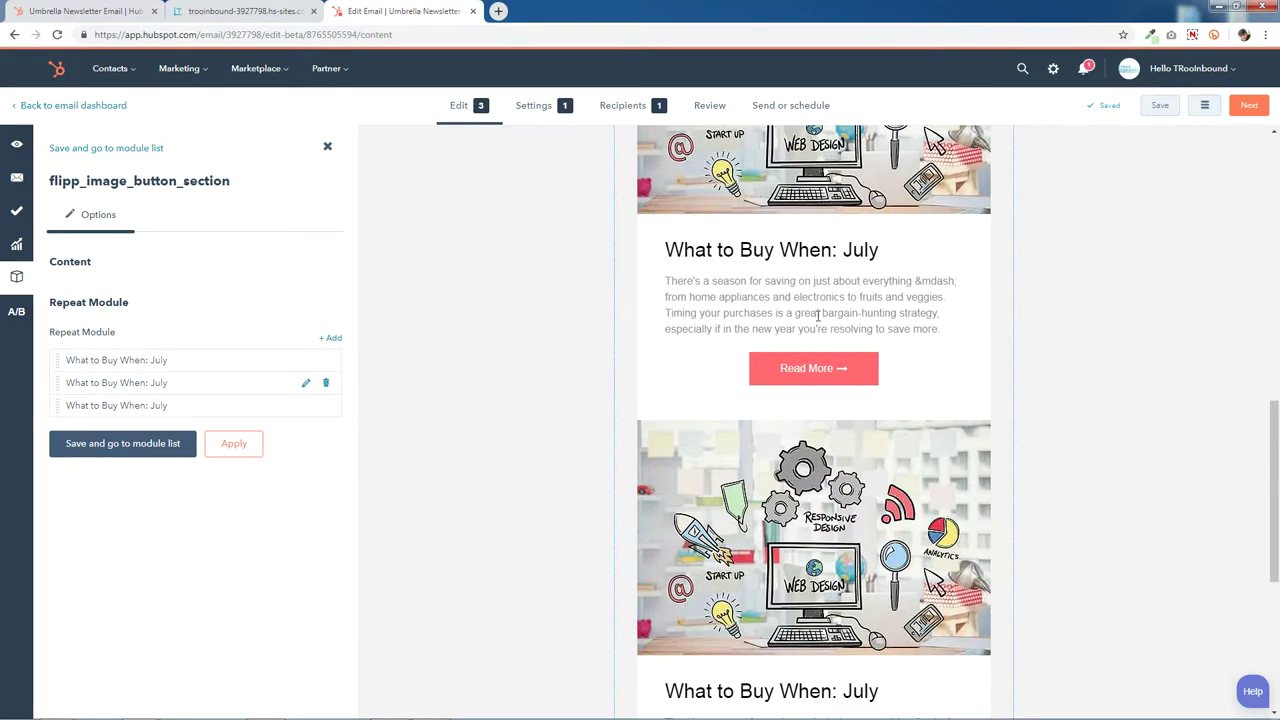
click(331, 340)
click(172, 290)
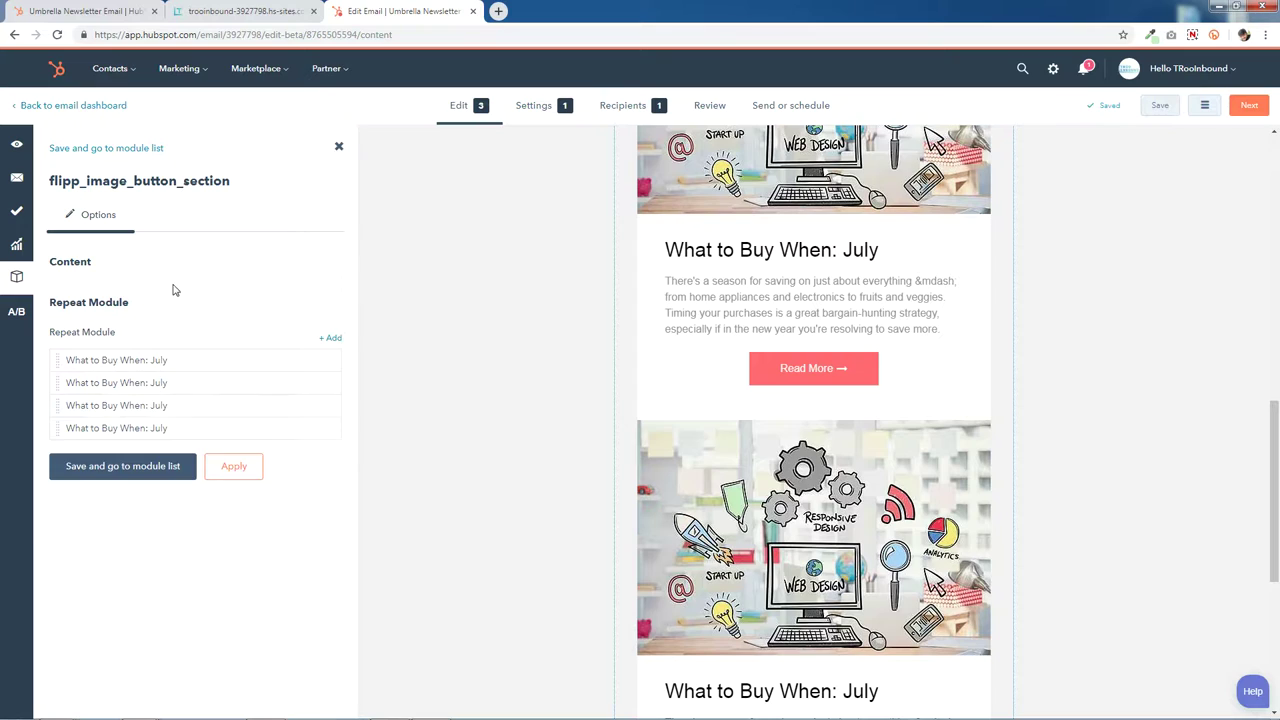
click(331, 338)
click(134, 291)
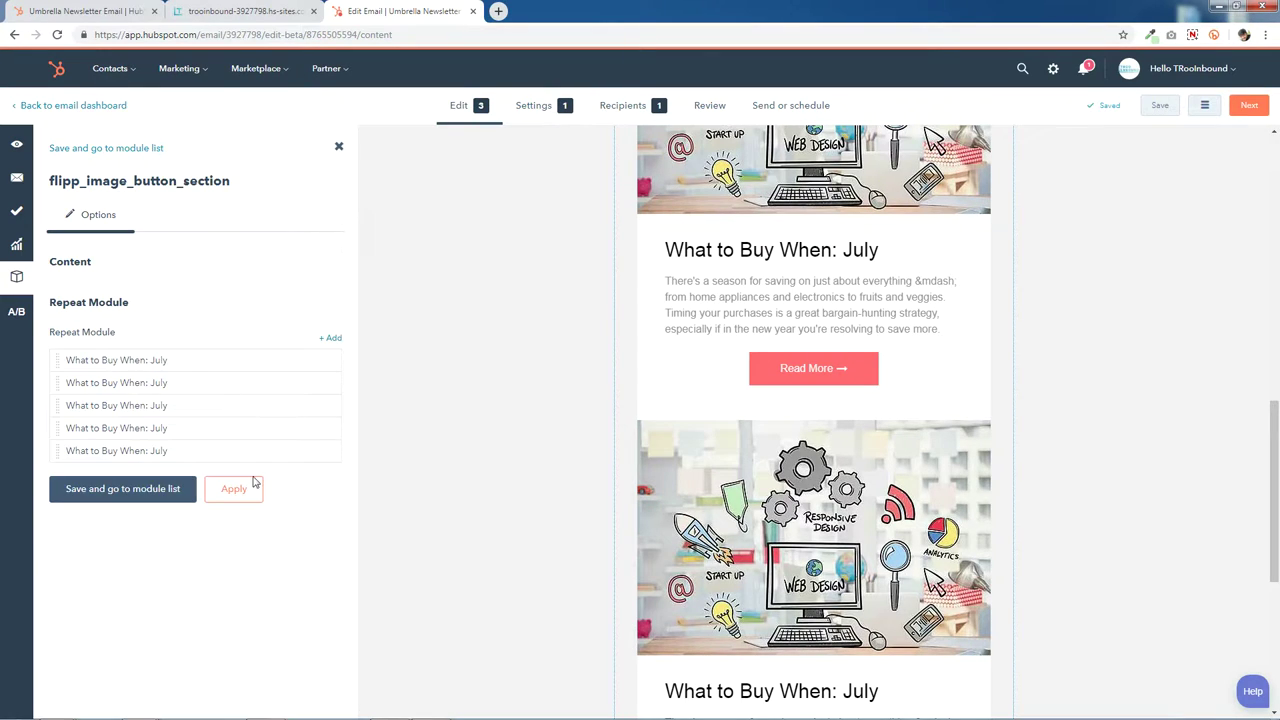
click(233, 488)
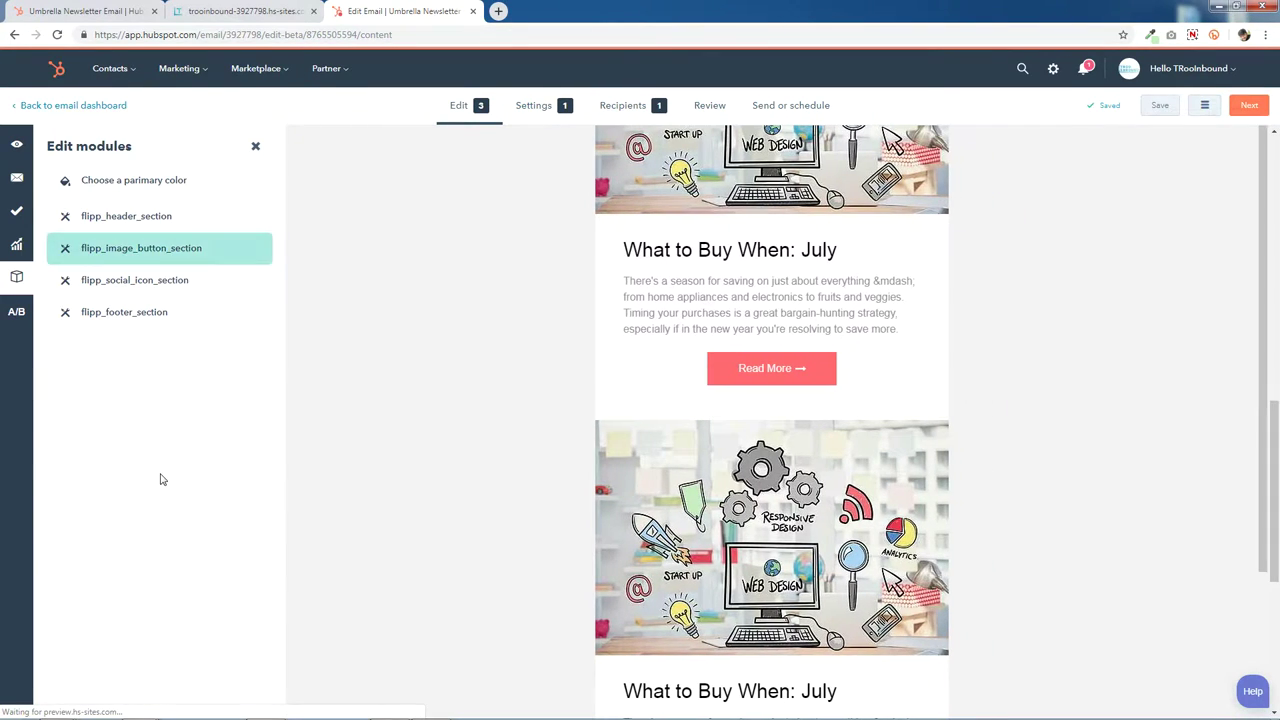
- Delete the last two "What to Buy When: July" entries from the flipp_image_button_section repeat module and apply the change
scroll(1178, 515, down, 6)
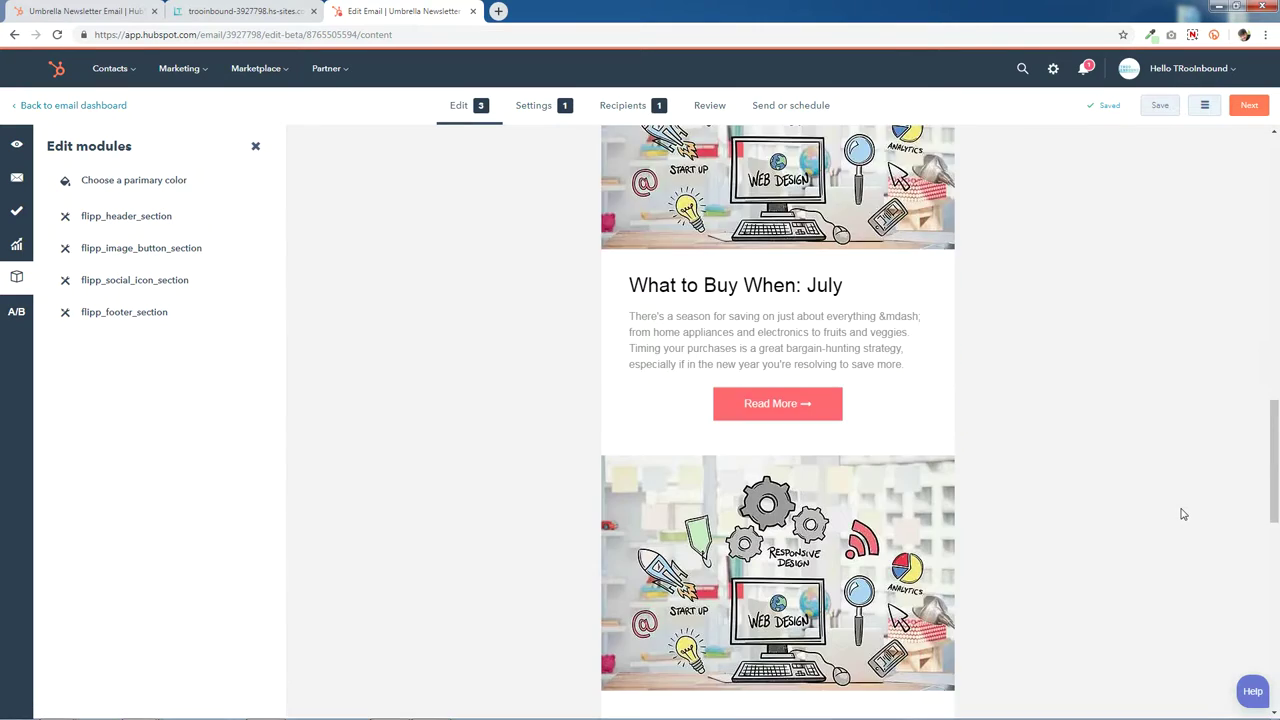
scroll(1182, 514, down, 5)
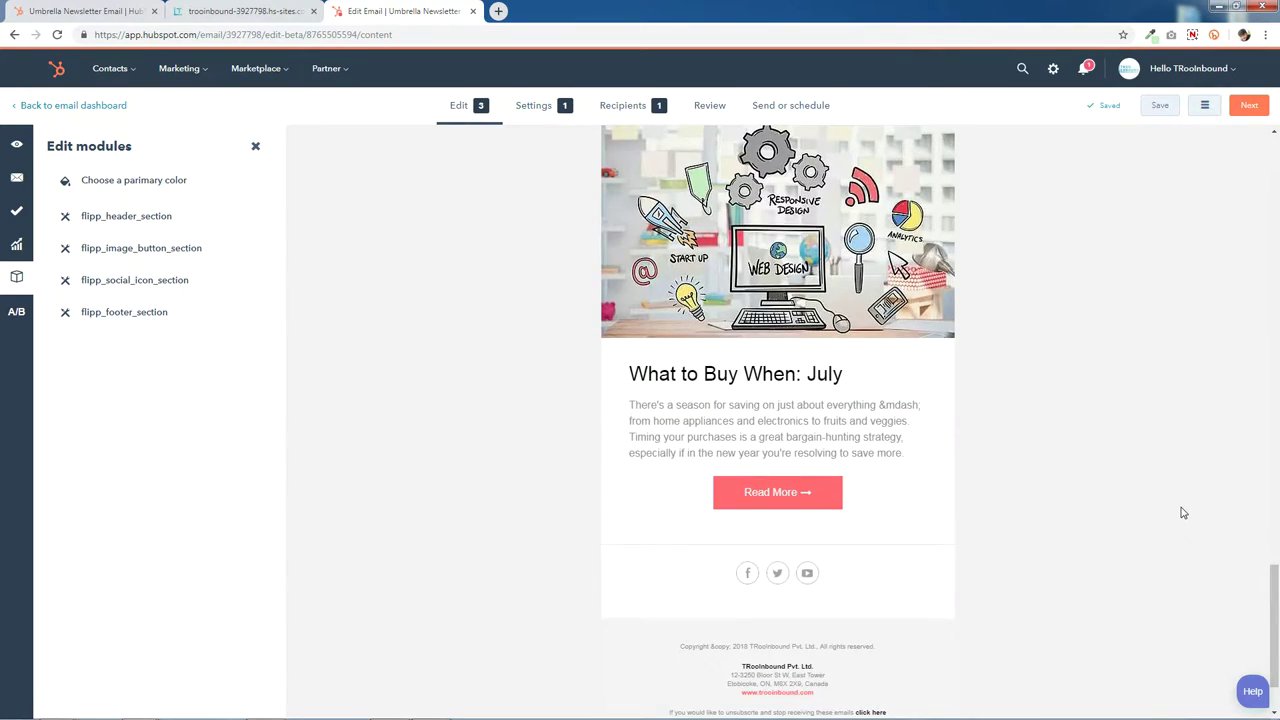
scroll(1182, 513, up, 10)
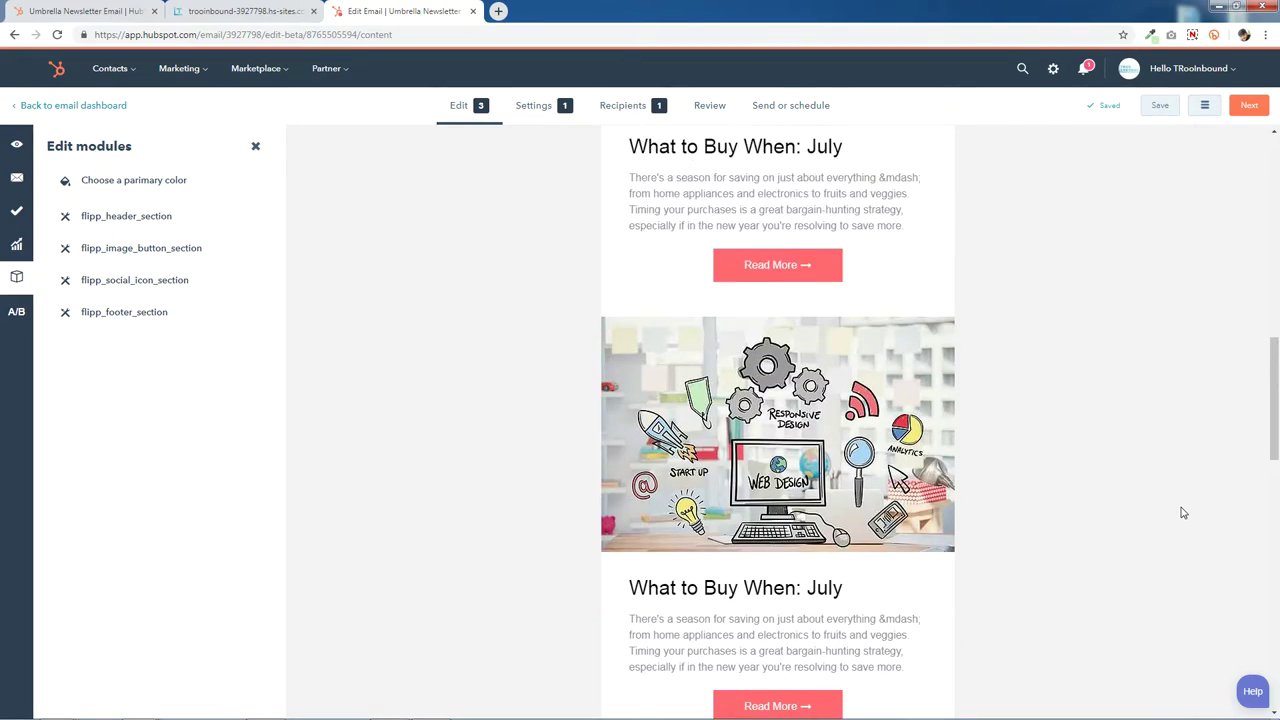
scroll(1182, 513, up, 10)
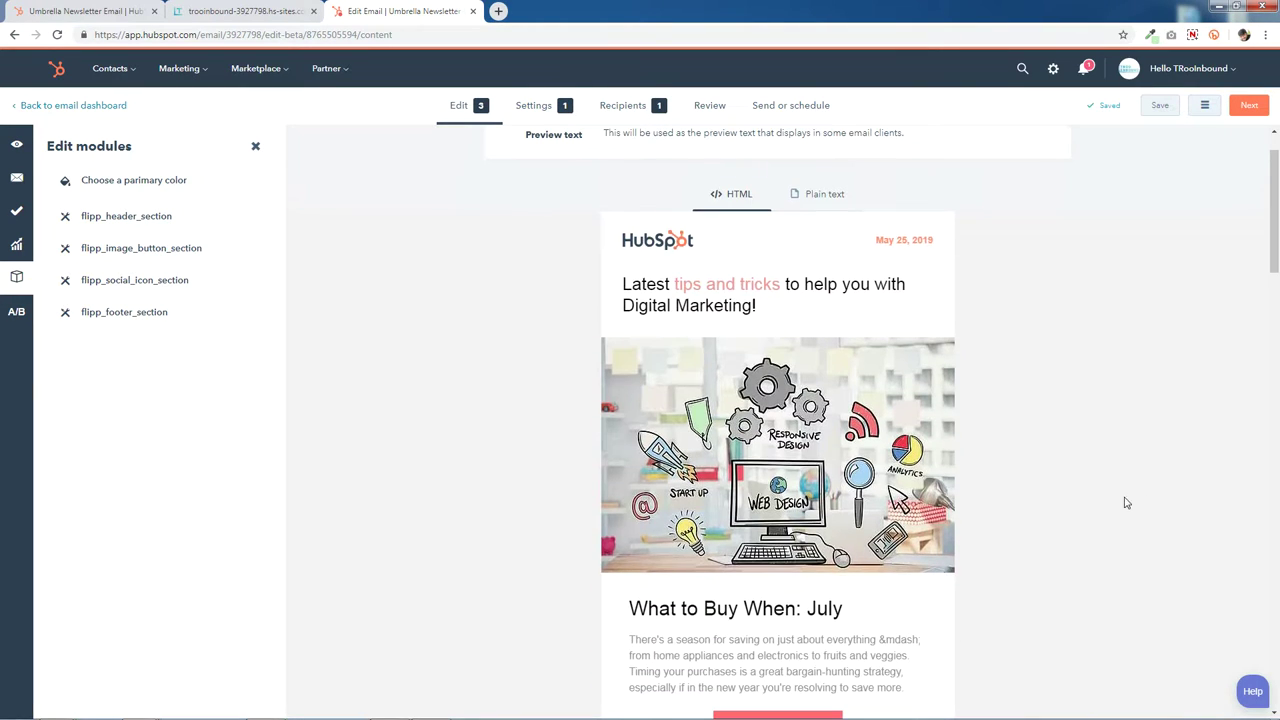
click(777, 486)
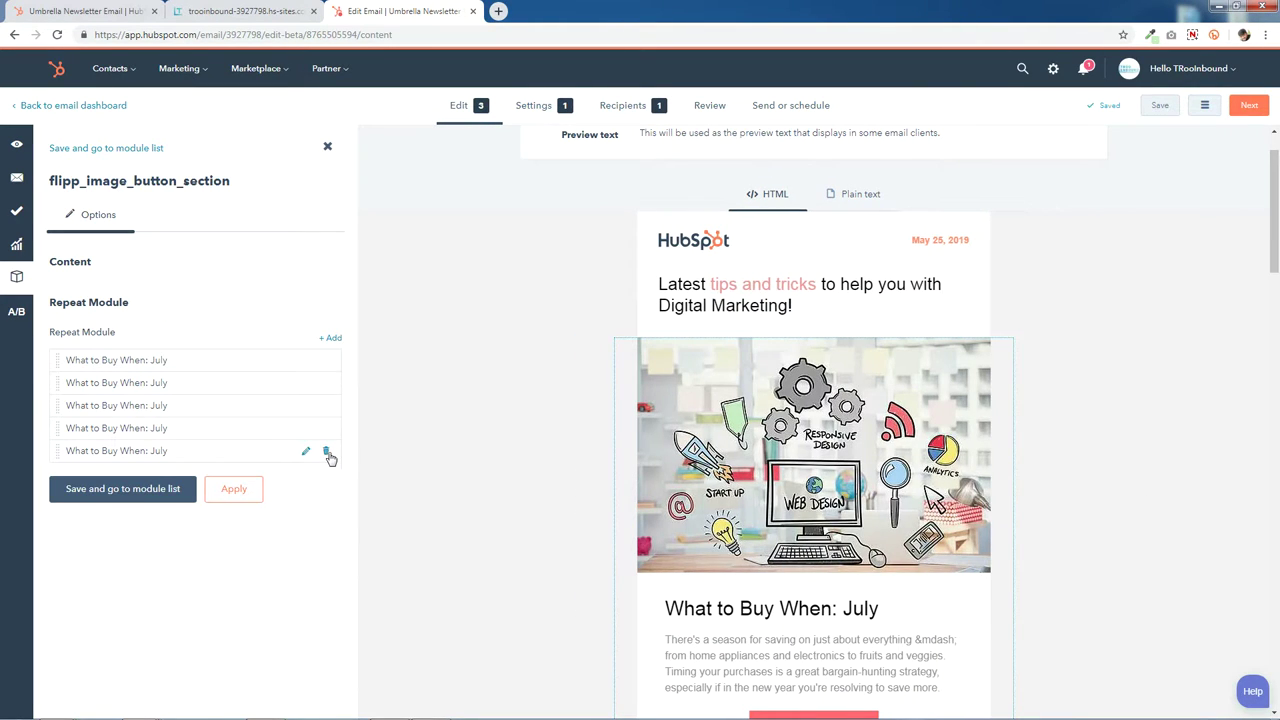
click(329, 456)
click(329, 428)
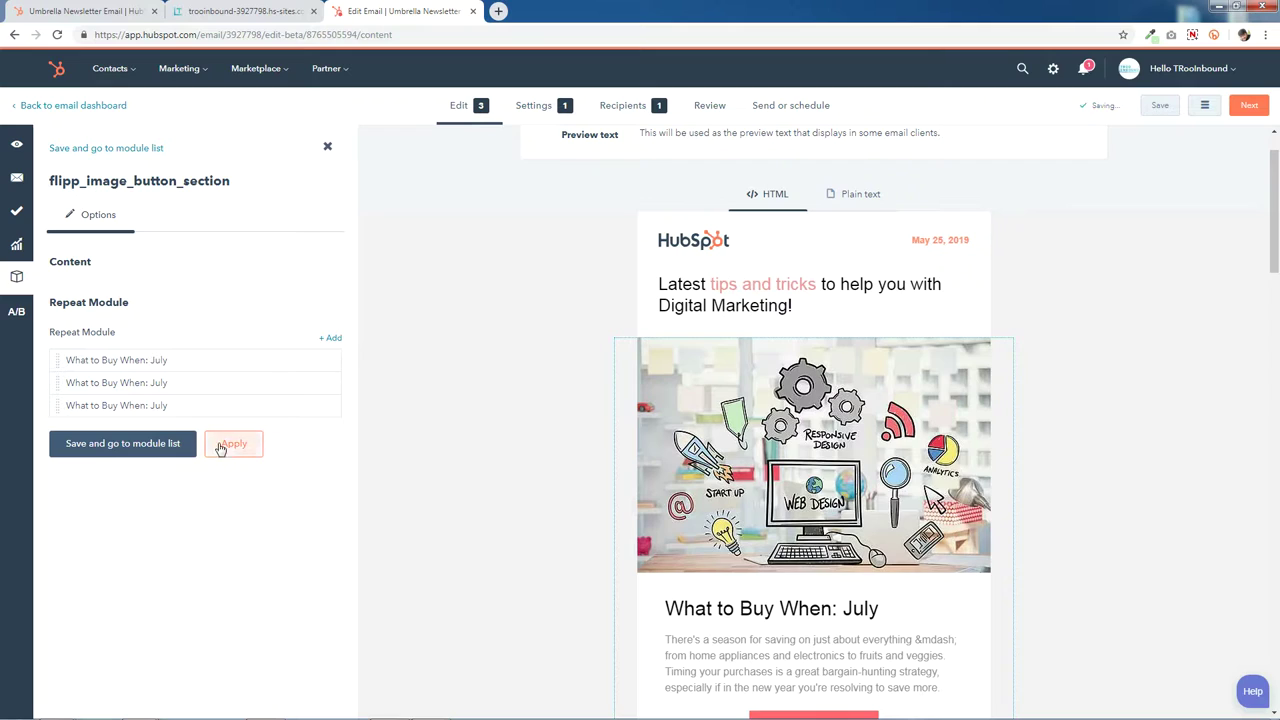
click(221, 447)
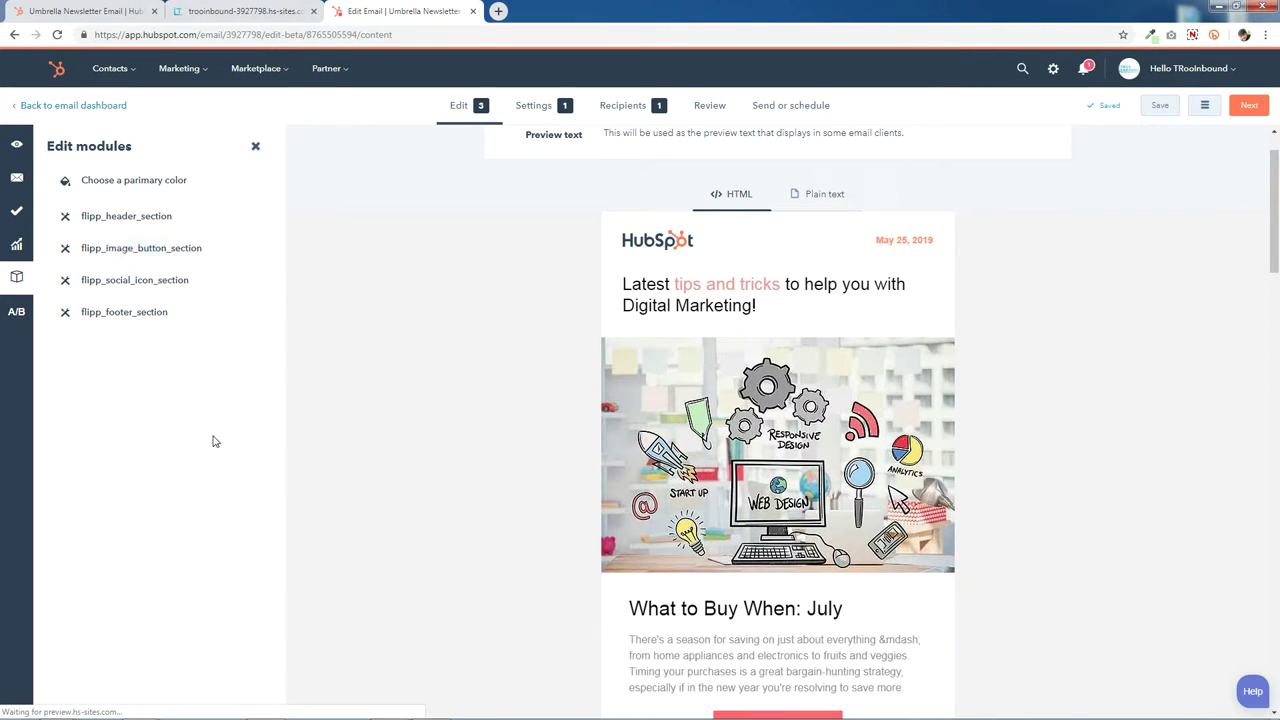
scroll(740, 445, down, 5)
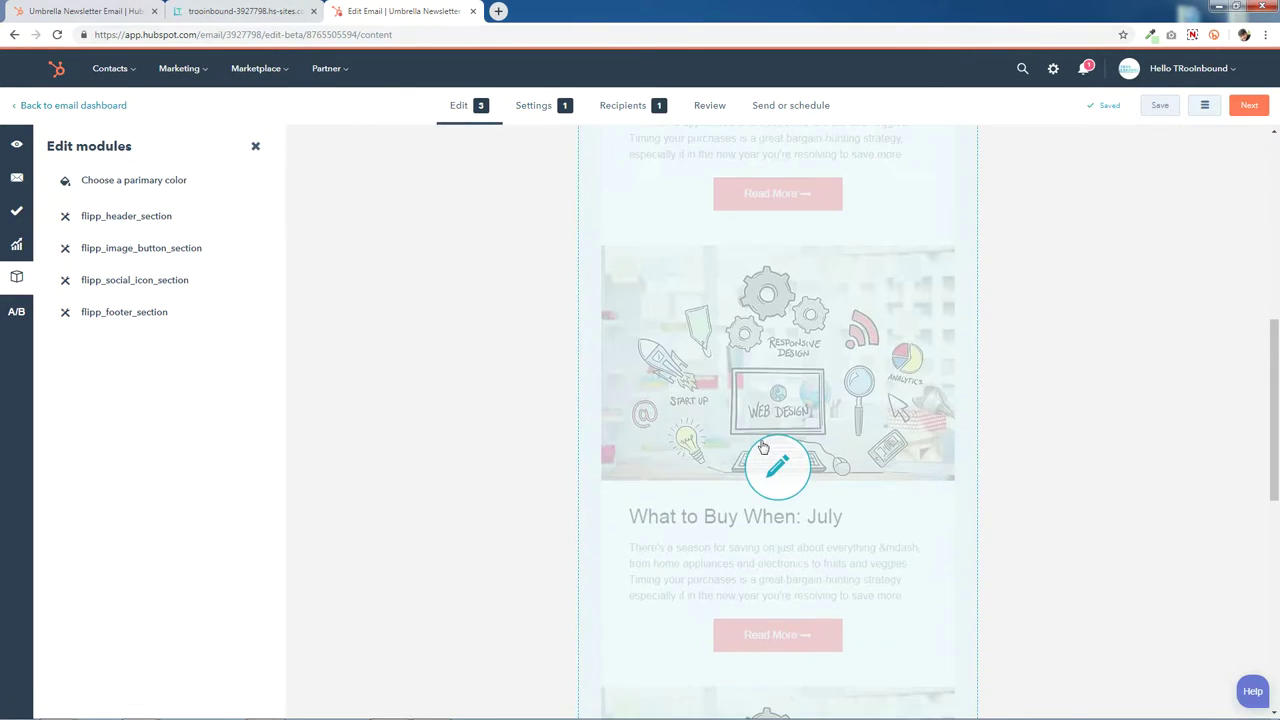
- Reopen flipp_image_button_section and replace the first "What to Buy When: July" entry's blog post image with lead-generation-tools-1
scroll(800, 445, down, 7)
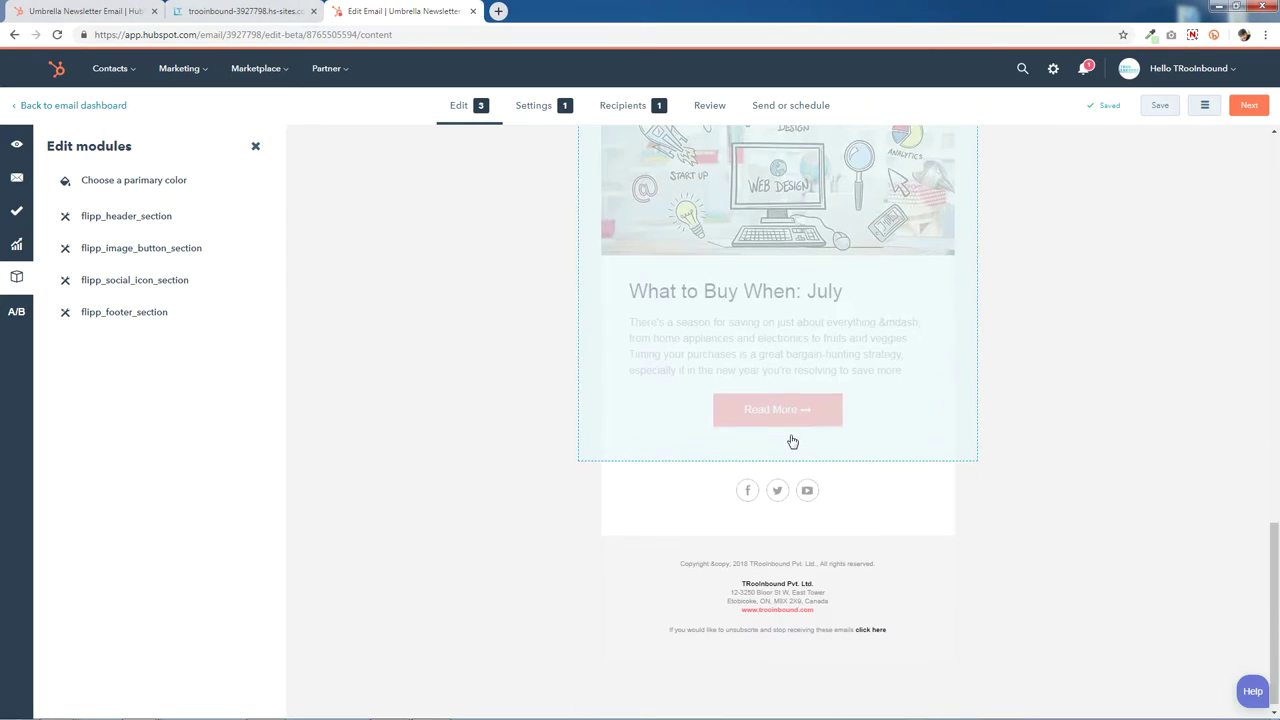
scroll(792, 441, up, 5)
click(778, 402)
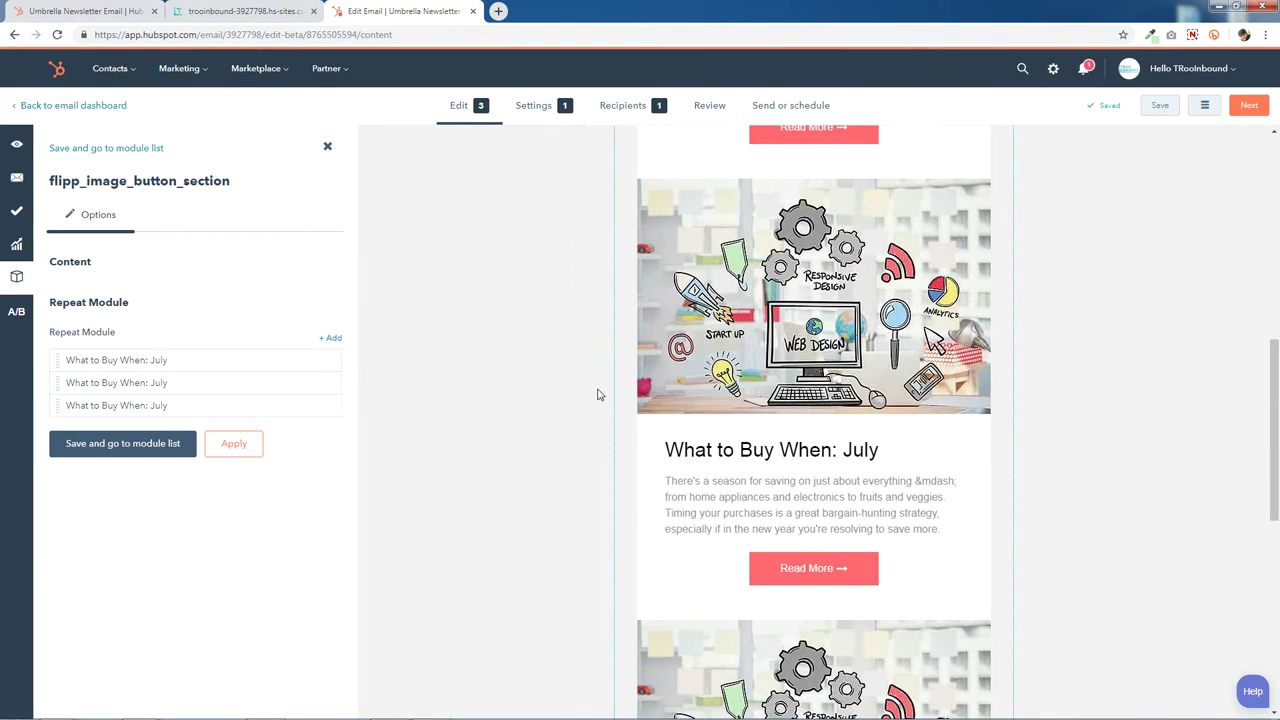
scroll(790, 330, up, 6)
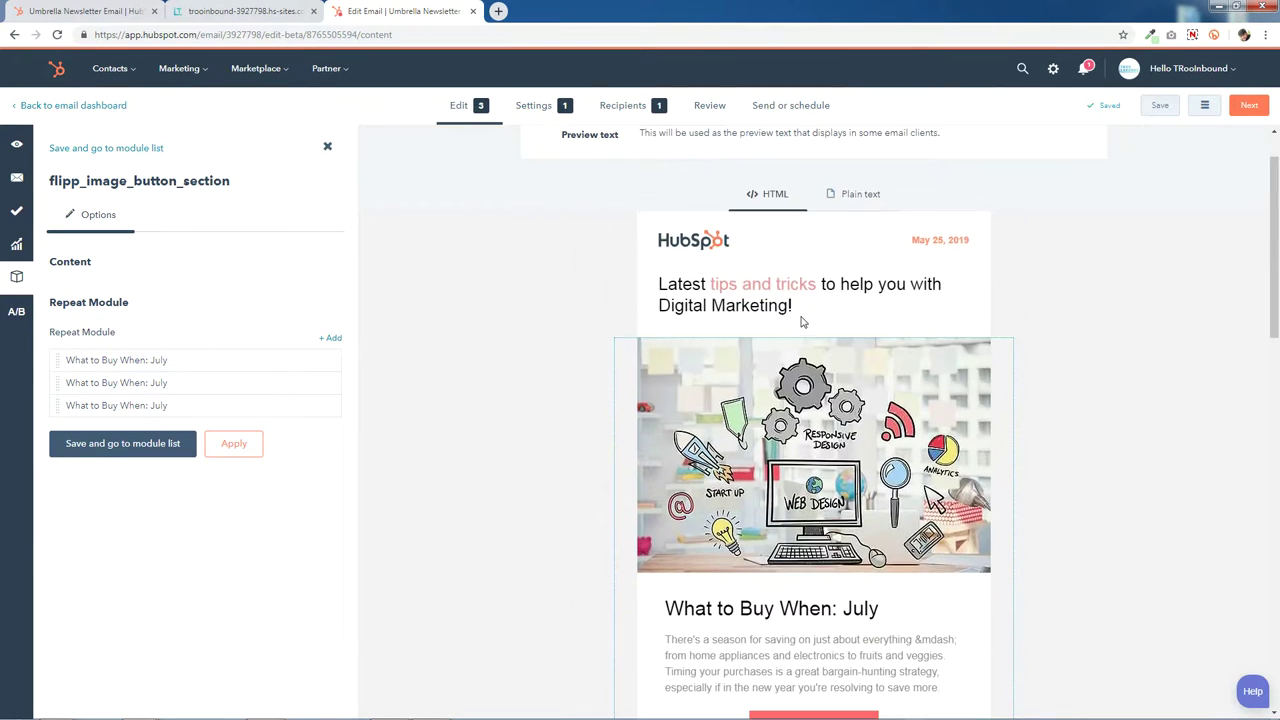
scroll(800, 420, down, 1)
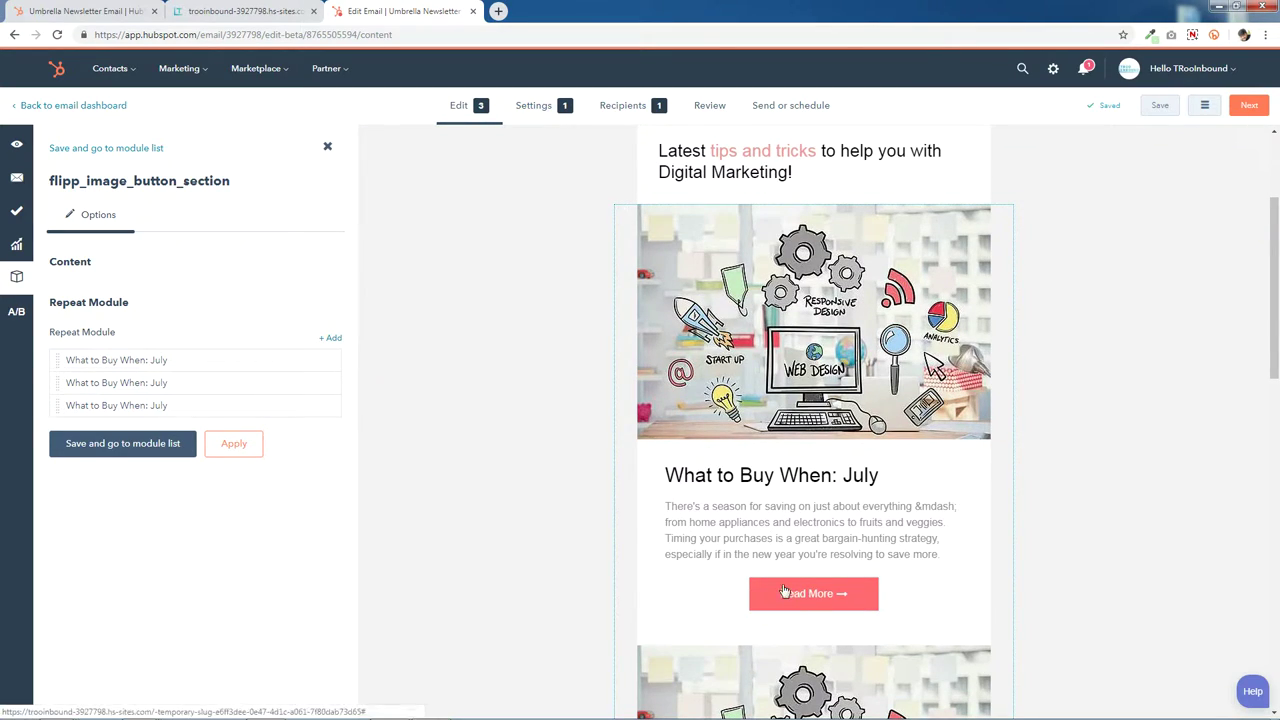
click(305, 365)
mouse_move(202, 412)
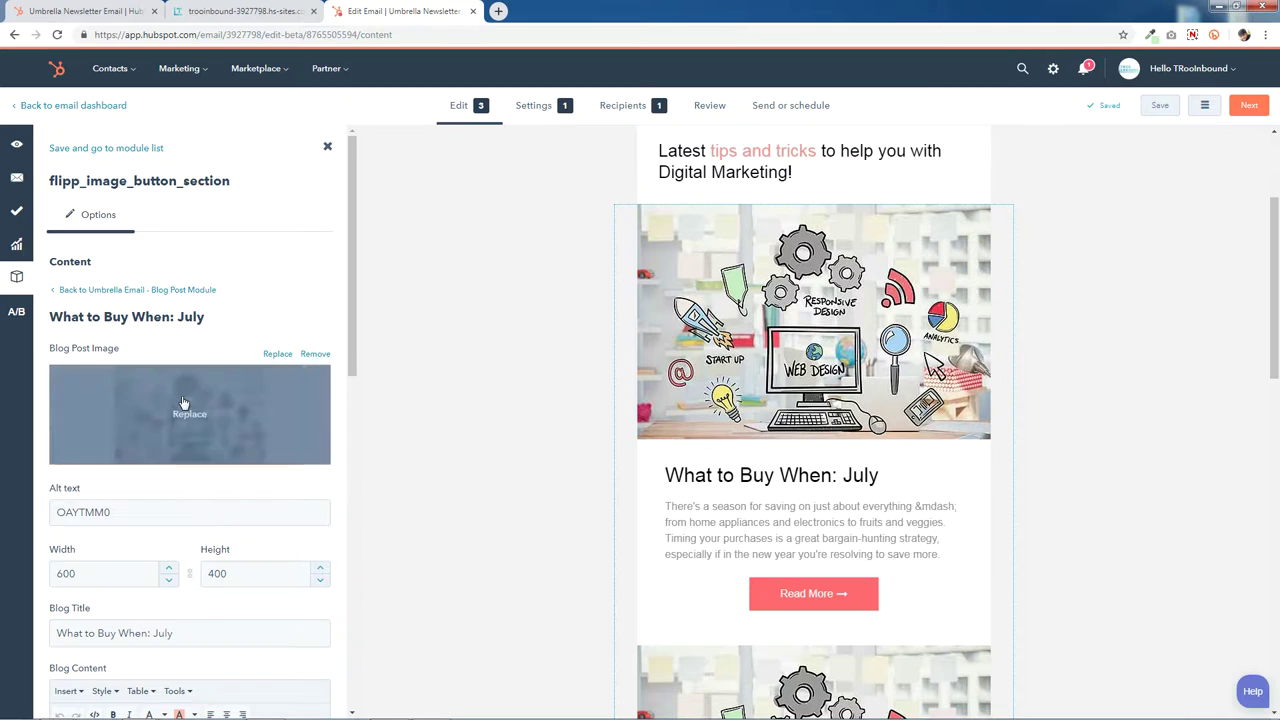
click(197, 414)
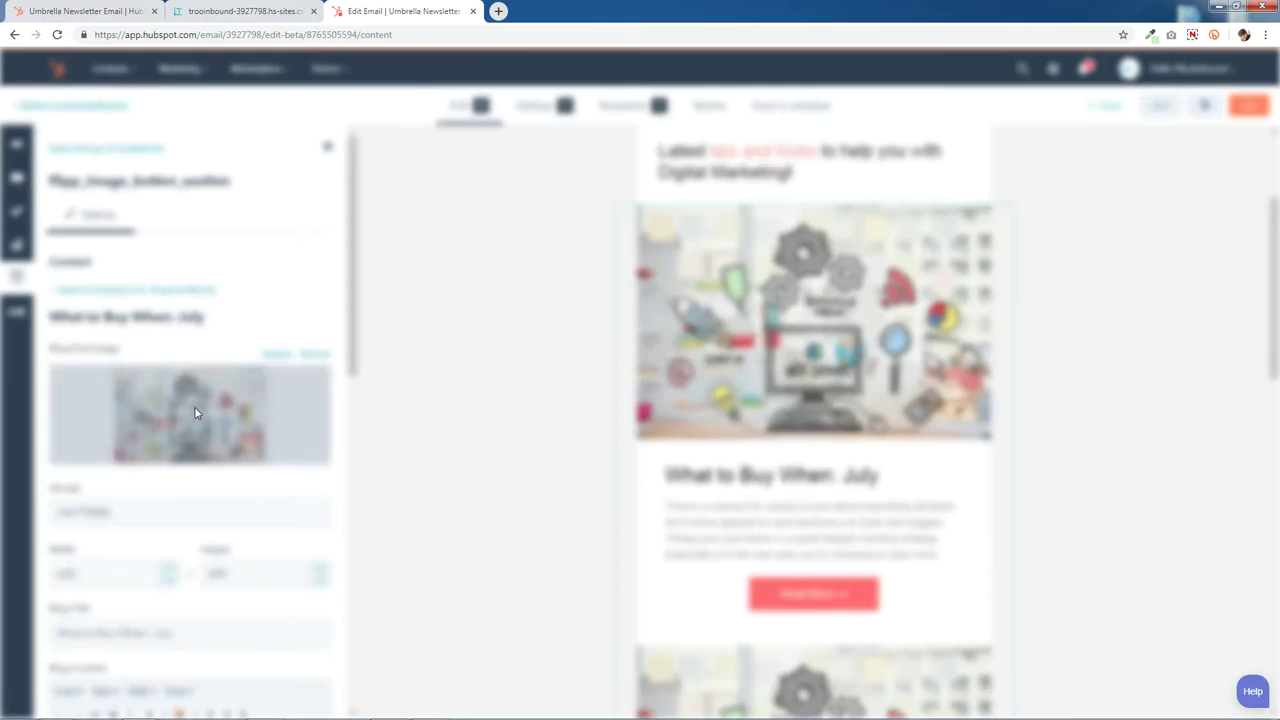
click(783, 328)
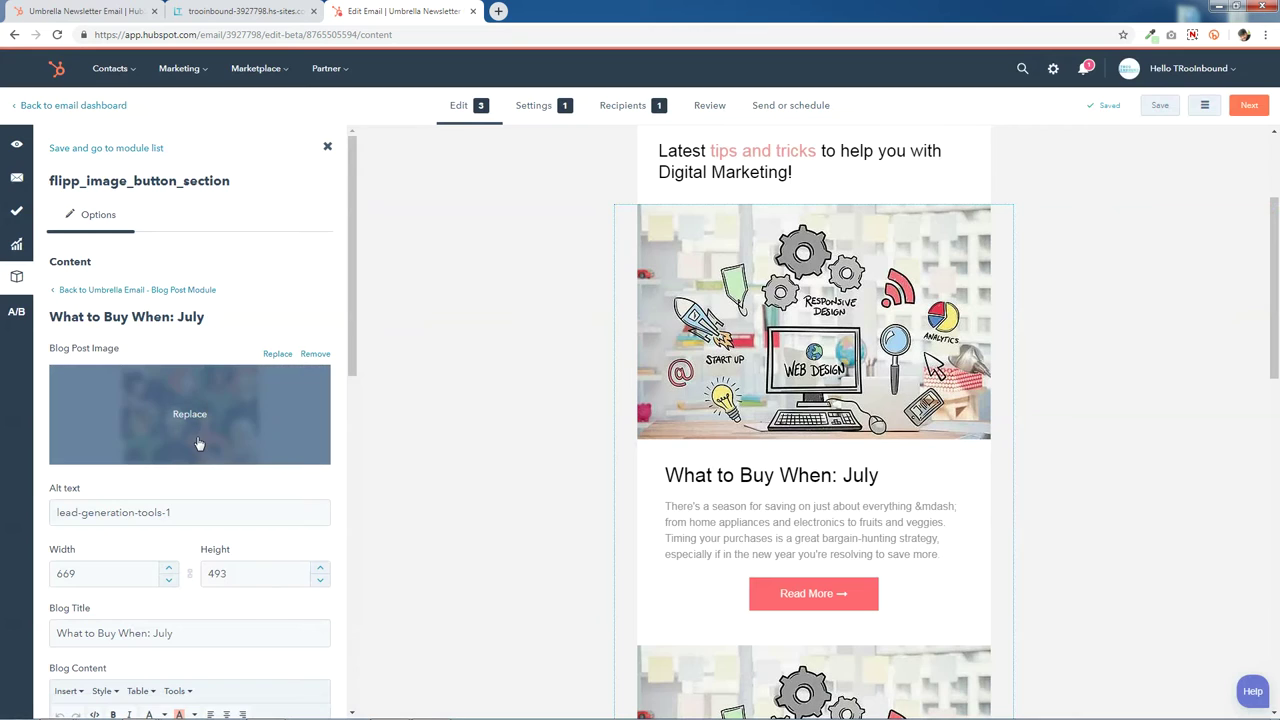
- Set the first entry's blog title to "What to Buy When: July Post 1"
scroll(190, 400, down, 5)
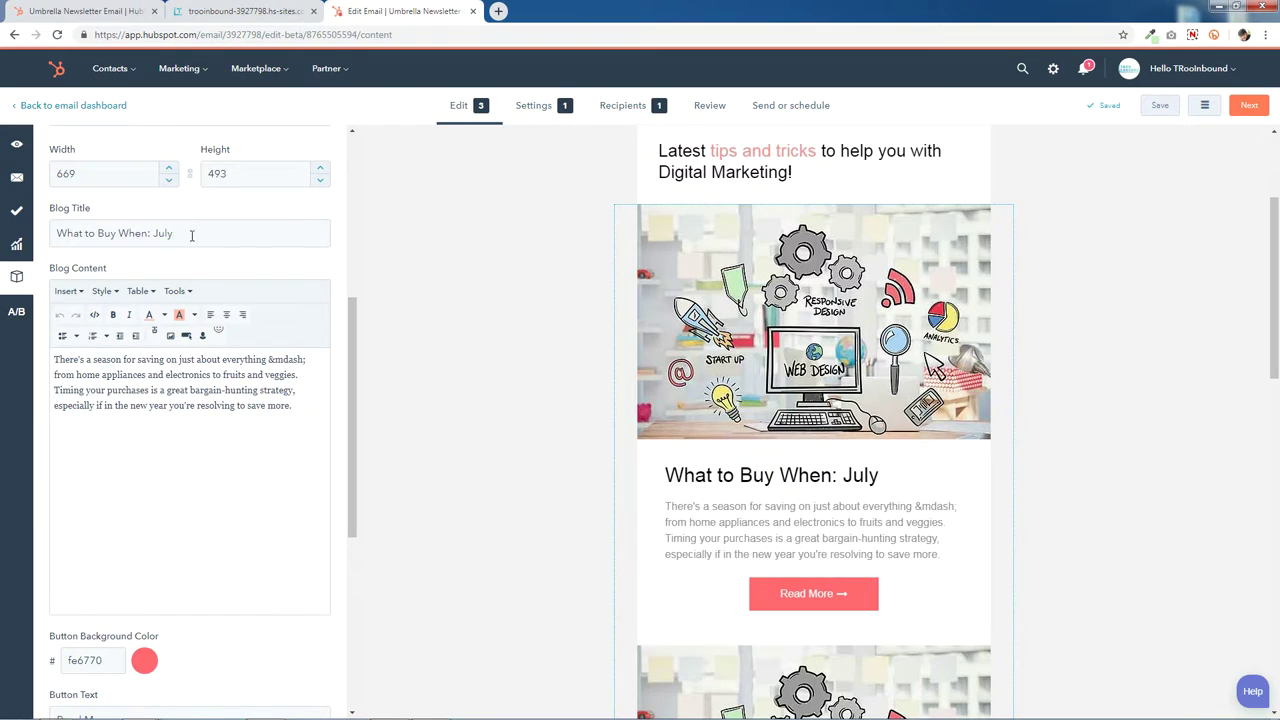
drag(192, 235, 61, 236)
click(206, 242)
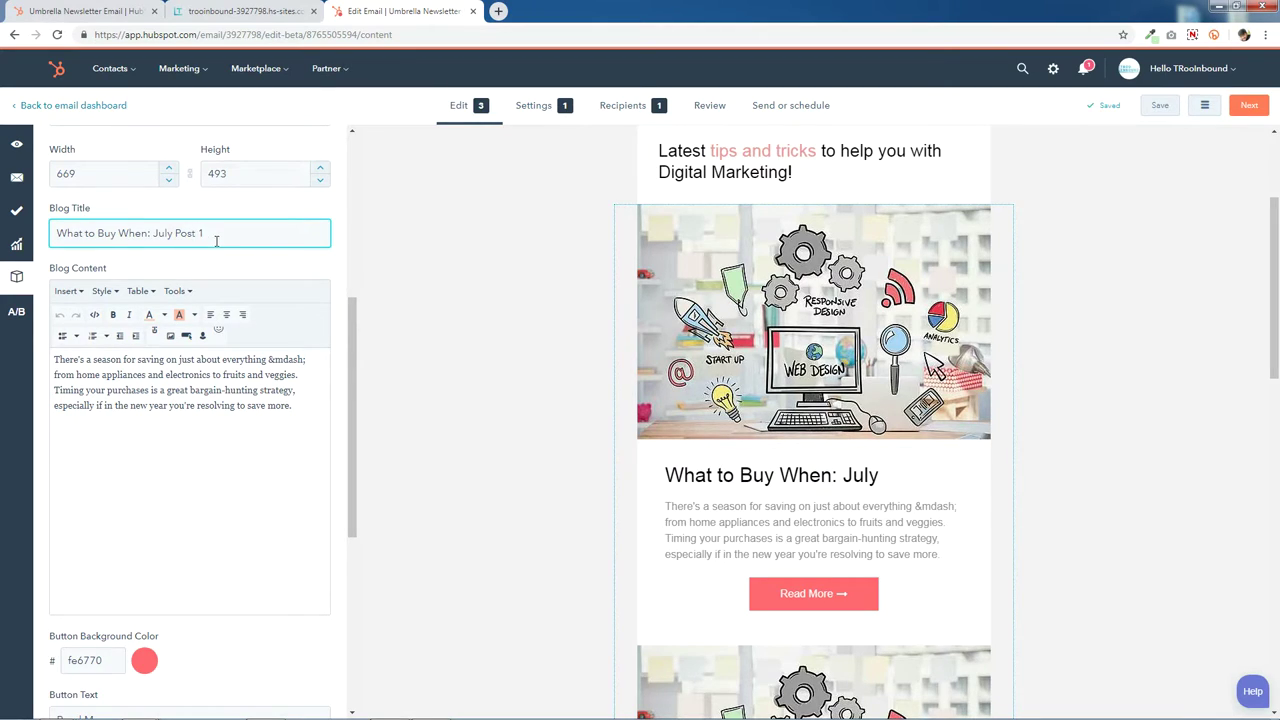
- Review the first entry's blog content, button background color and button text, and save the module
drag(55, 360, 297, 443)
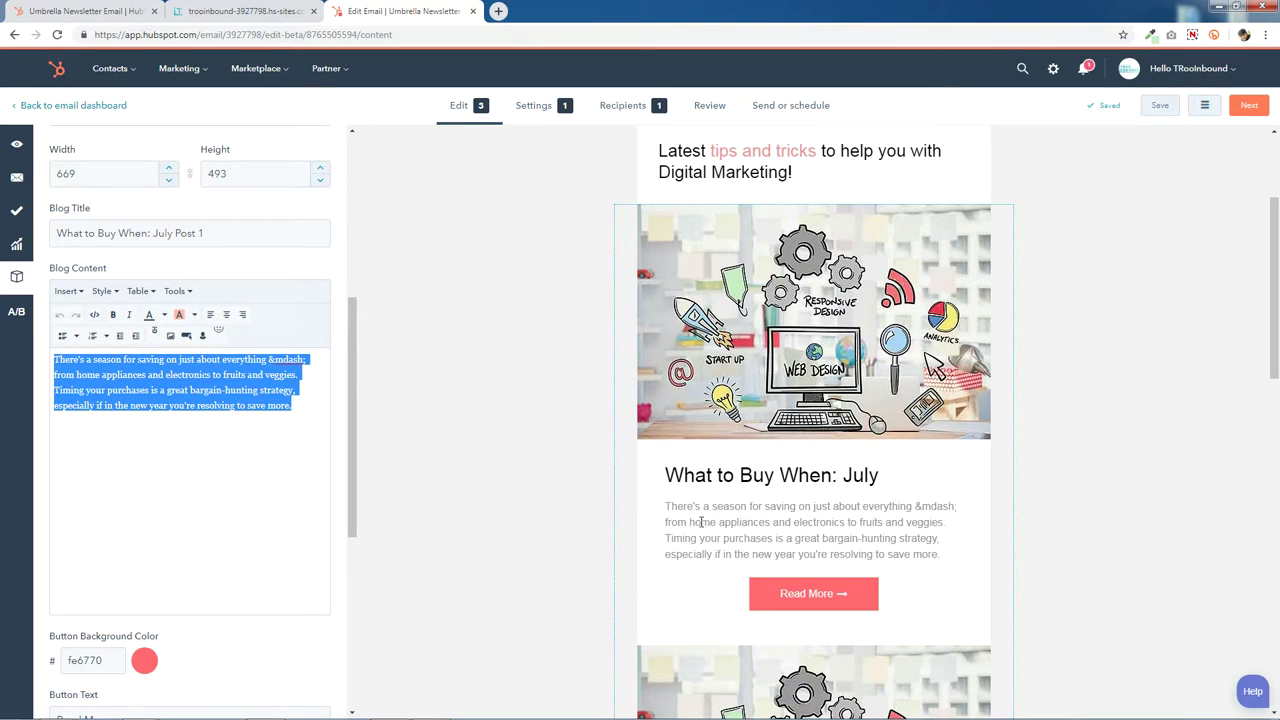
click(221, 467)
scroll(237, 449, down, 5)
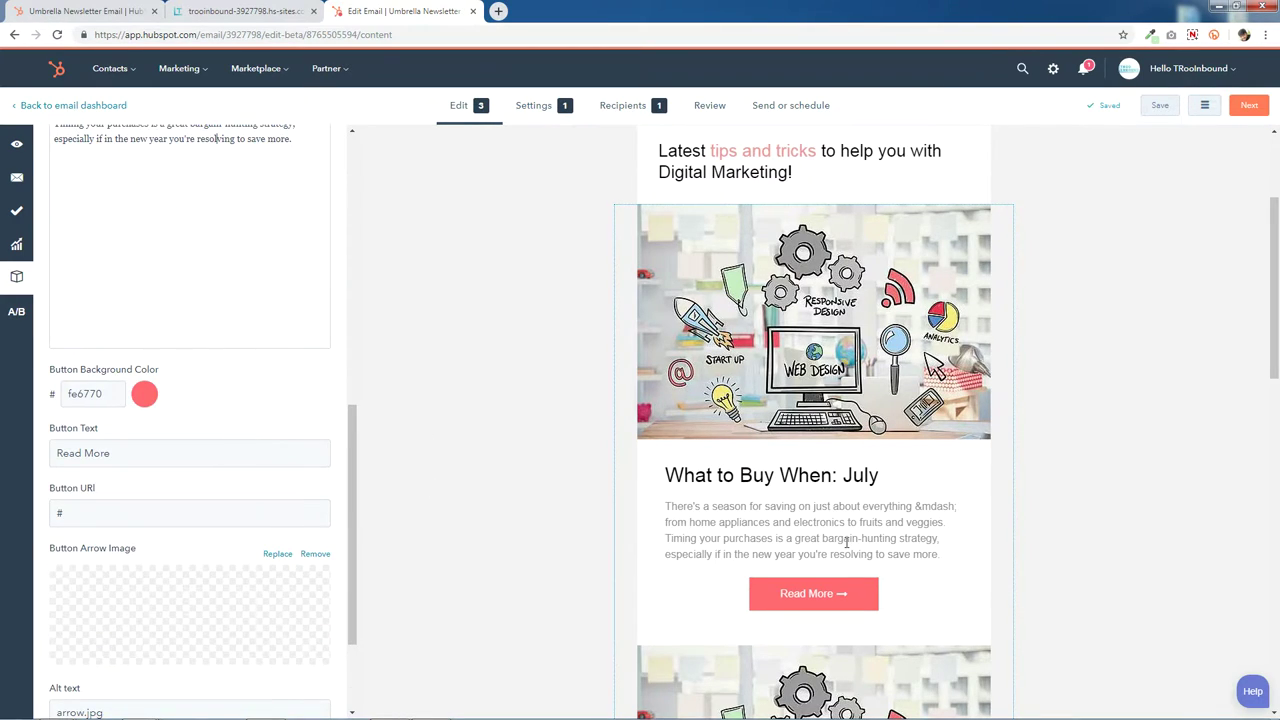
scroll(846, 541, down, 2)
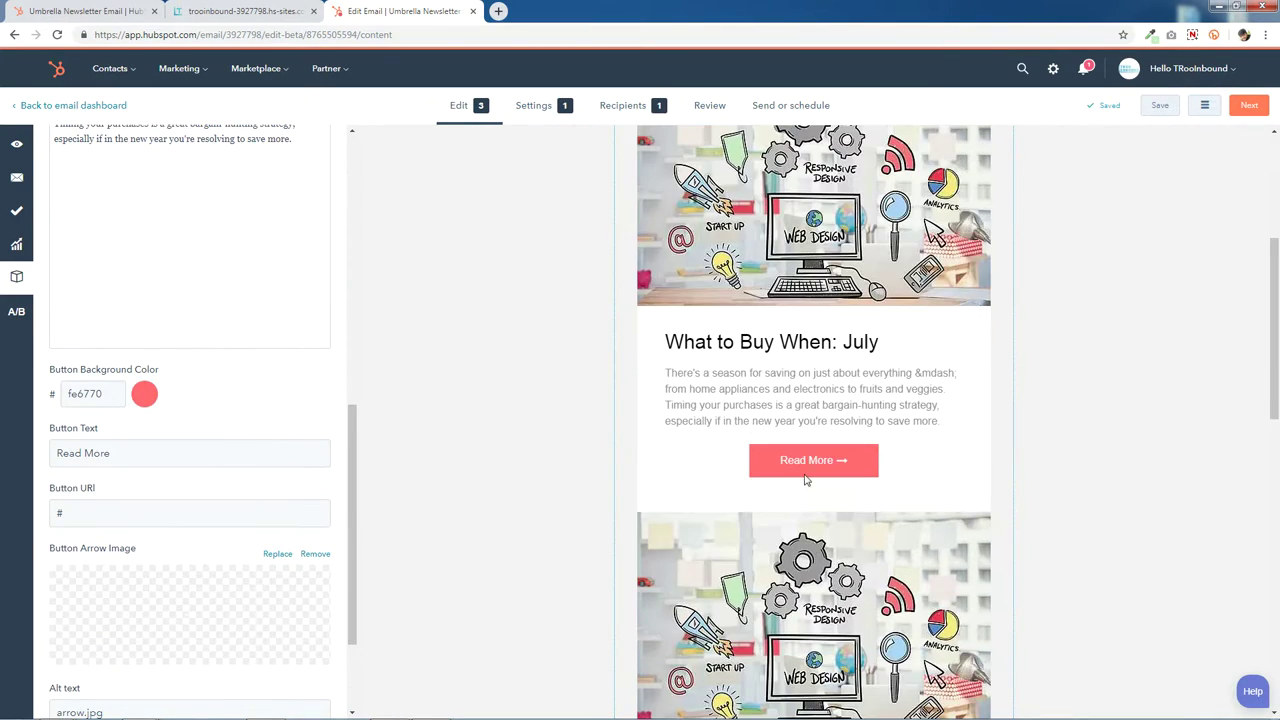
click(144, 396)
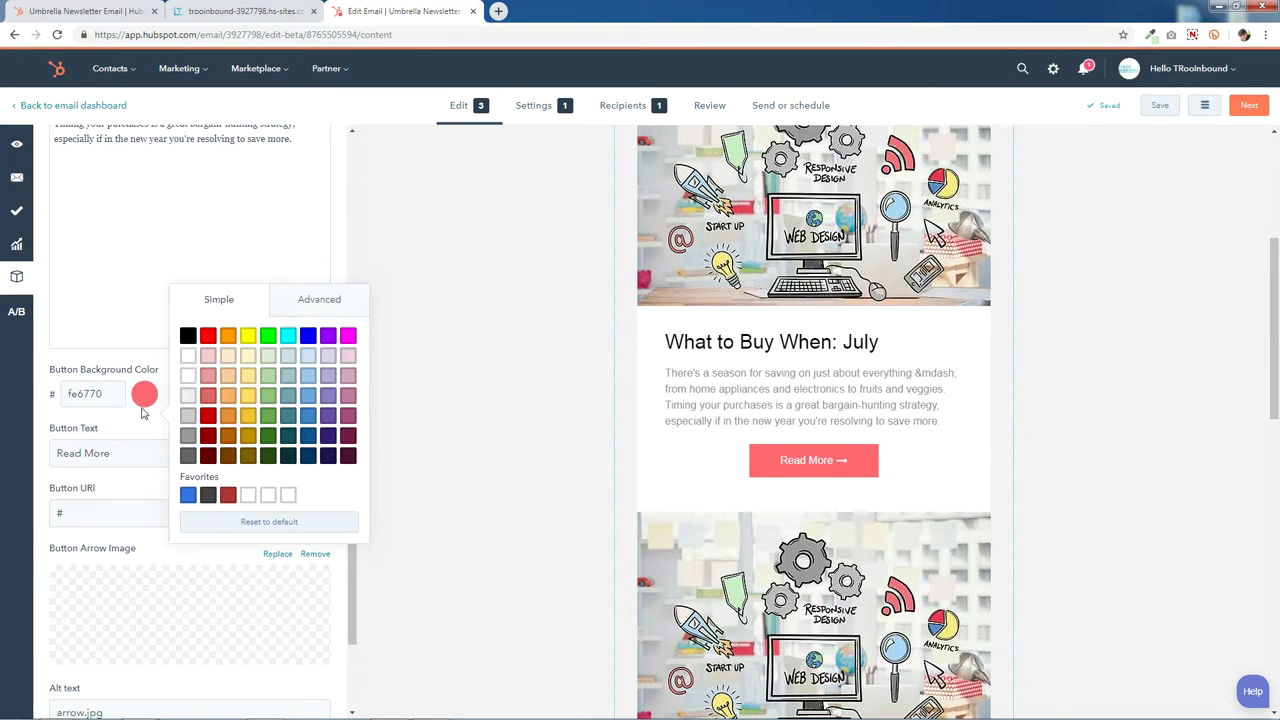
click(146, 404)
drag(144, 452, 56, 452)
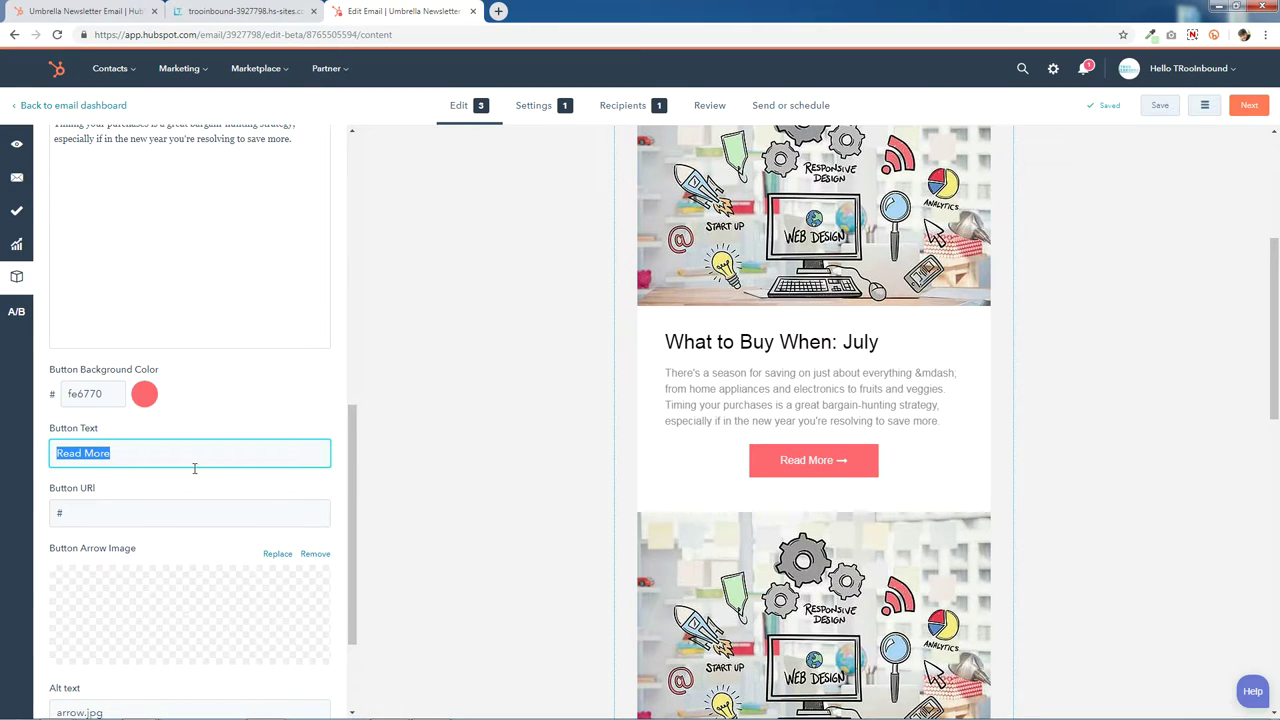
click(126, 453)
scroll(190, 494, down, 3)
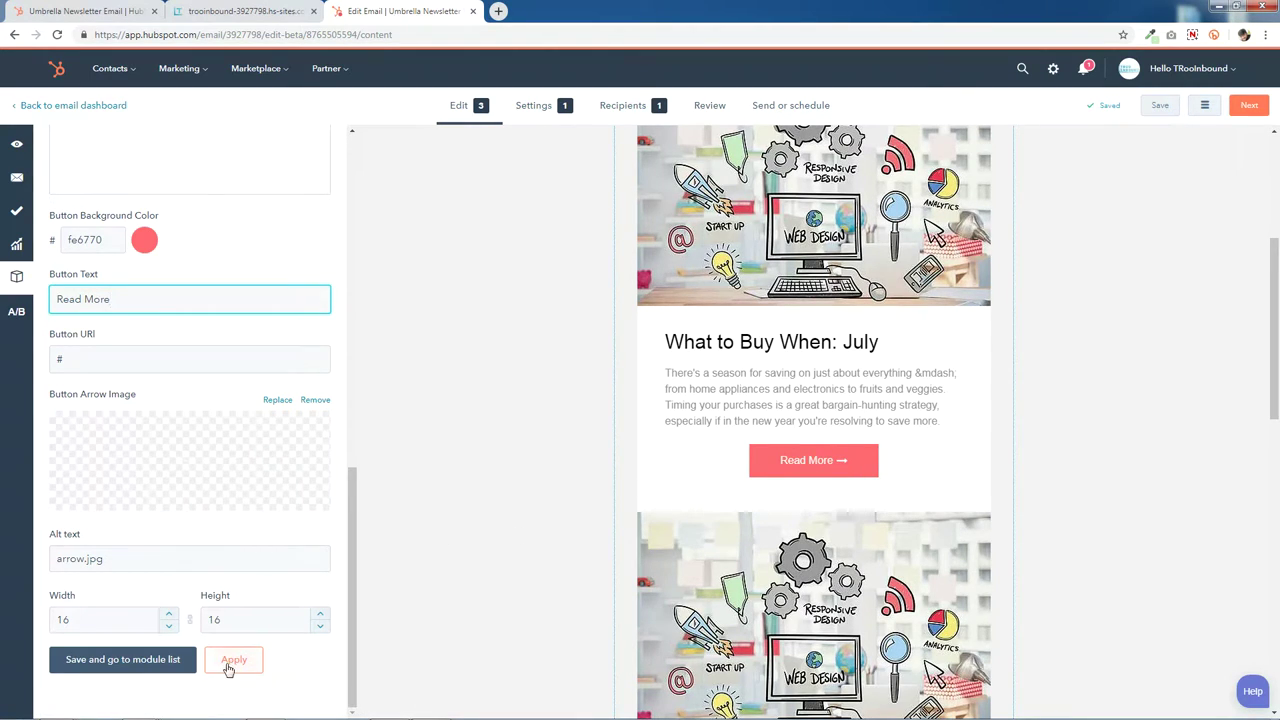
click(135, 670)
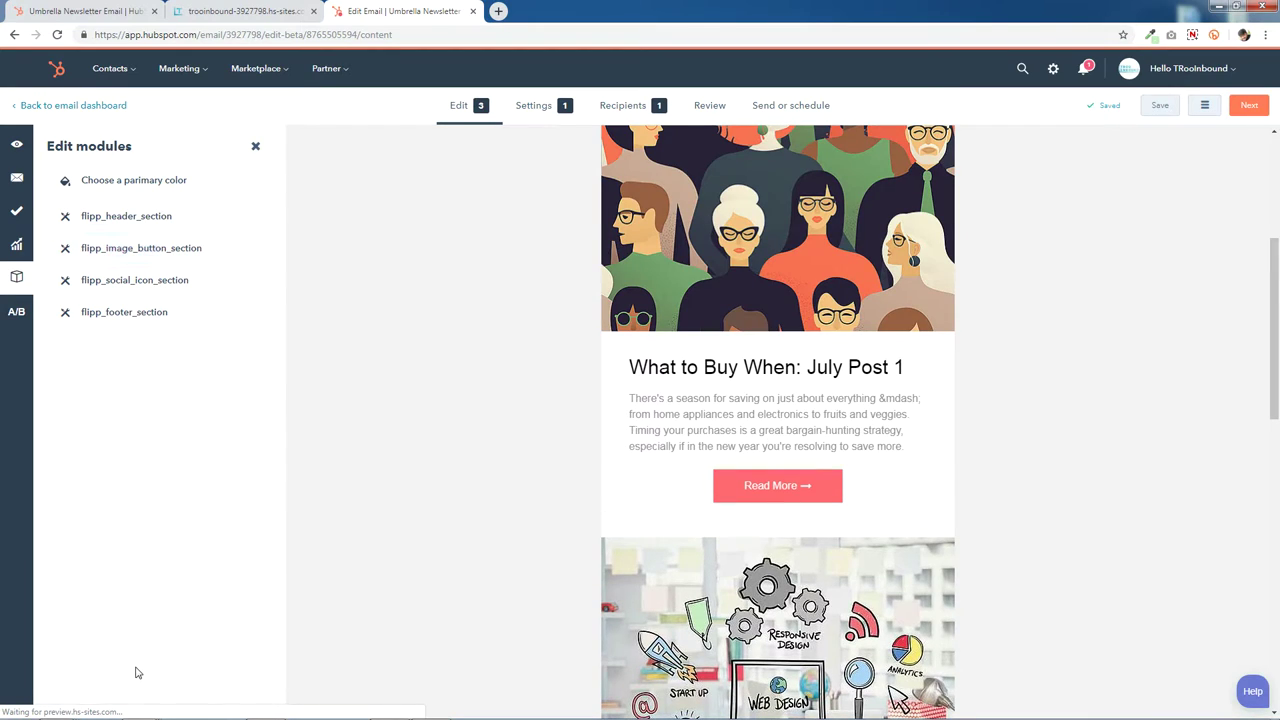
- Replace the blog post image of the second flipp_image_button_section entry with LinkedIn-Best-Time-Post-1 and save the module
click(868, 388)
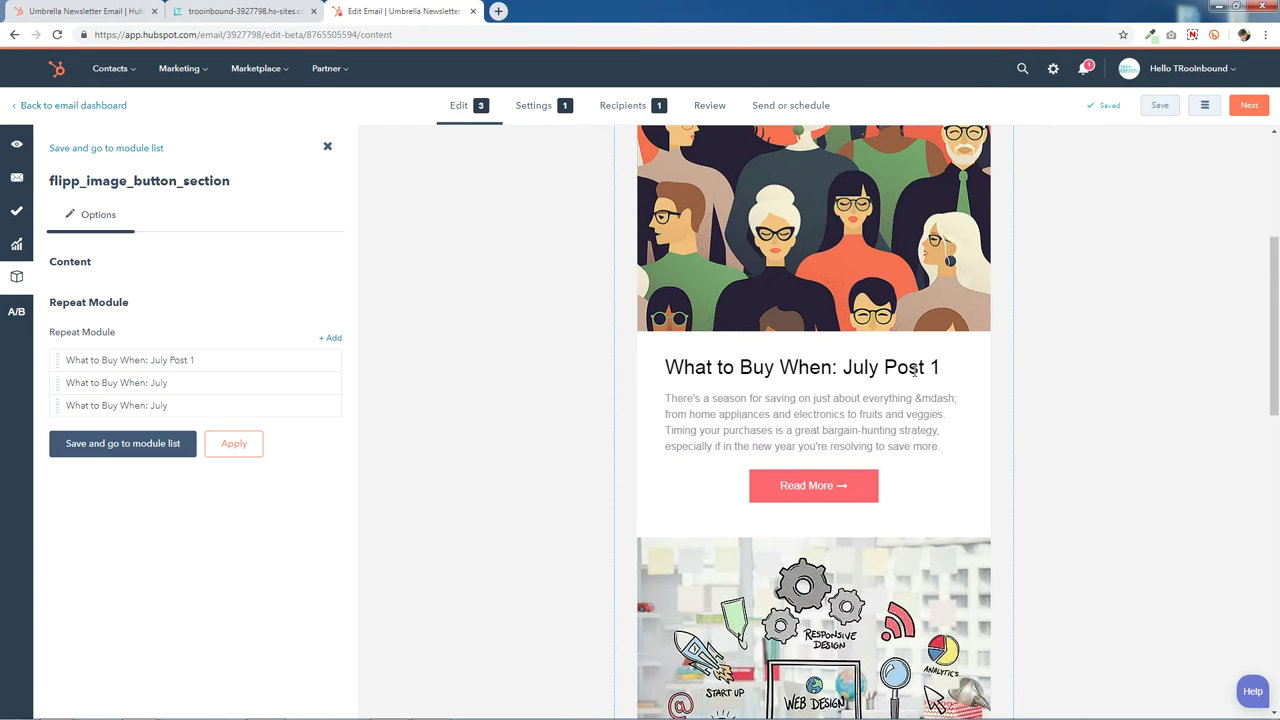
scroll(852, 428, down, 3)
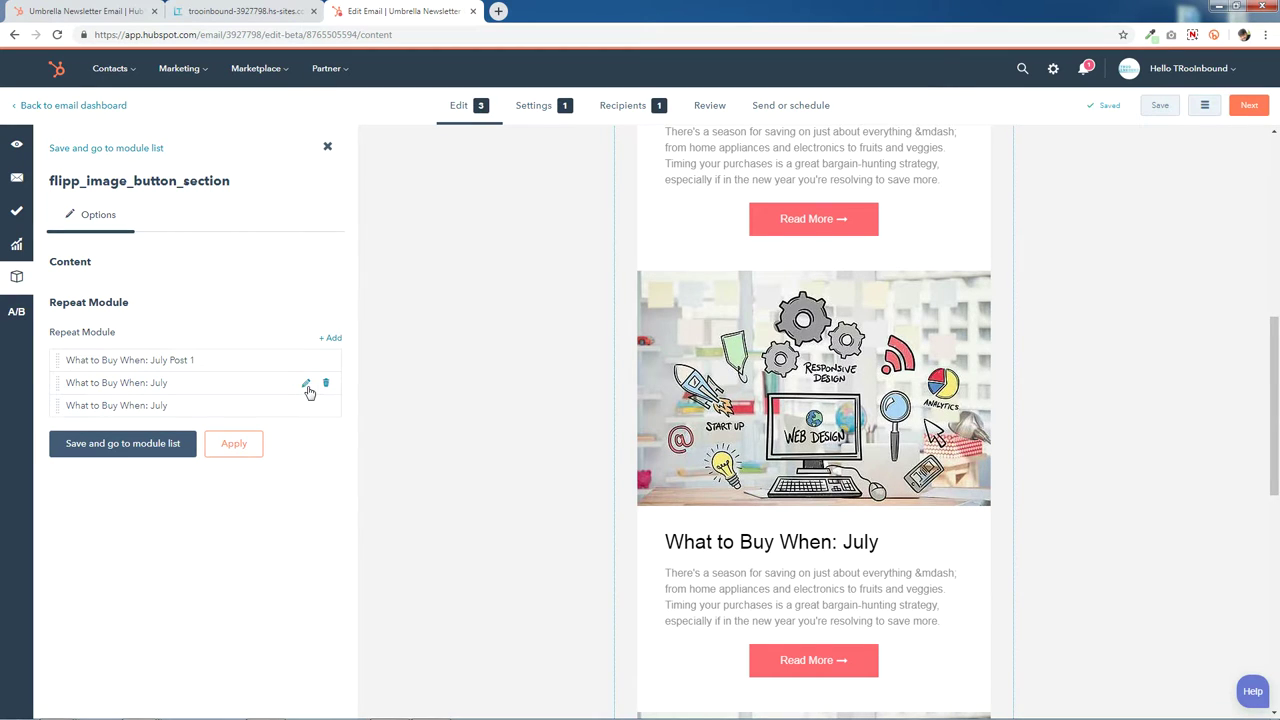
click(307, 385)
click(193, 414)
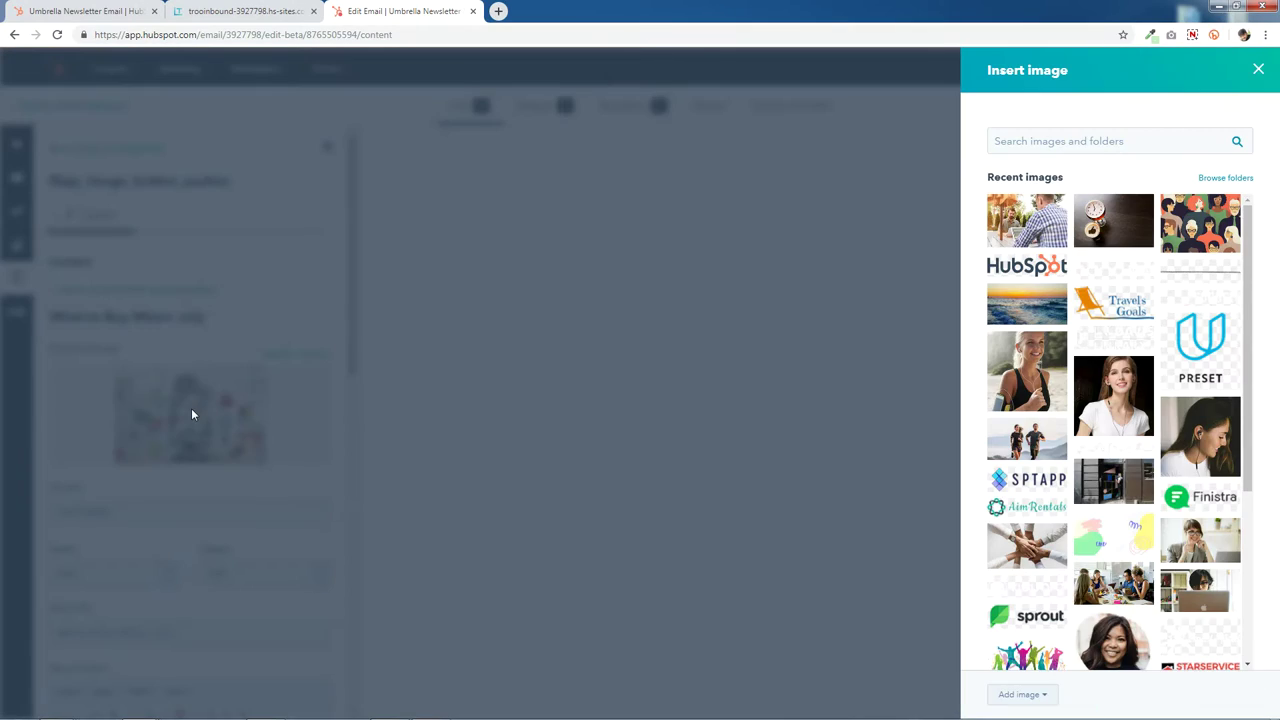
click(1027, 230)
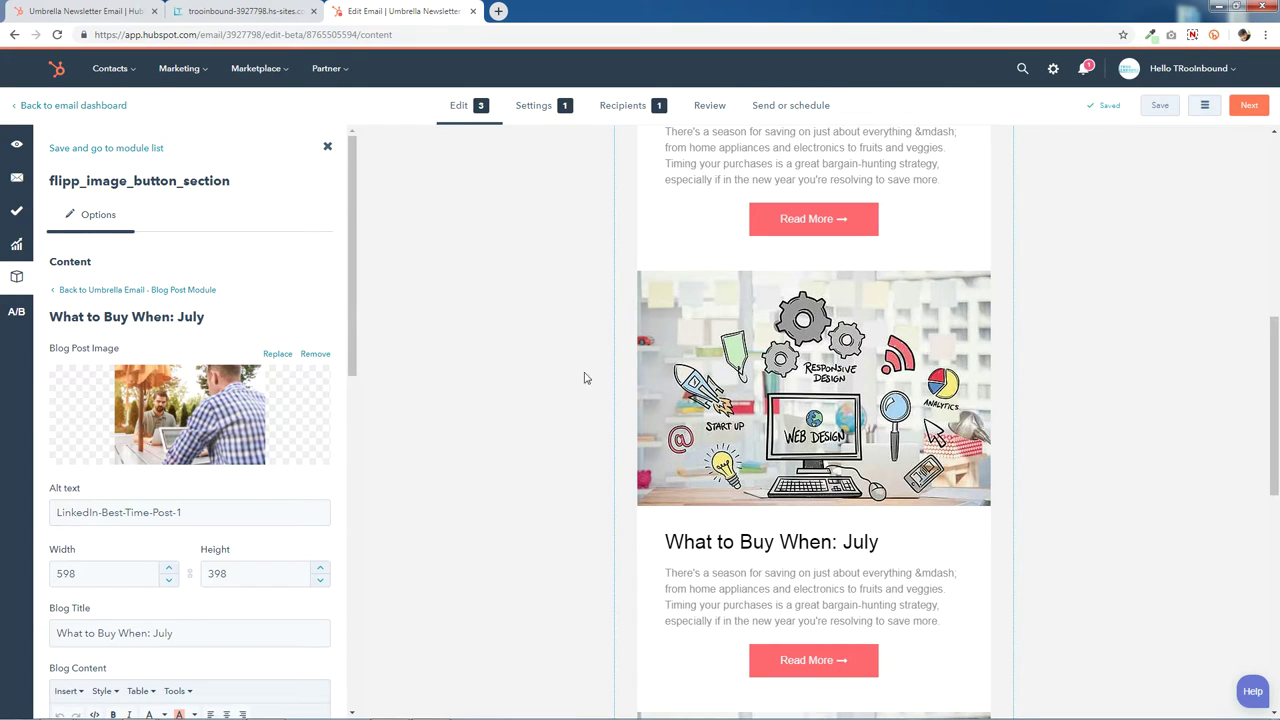
scroll(225, 479, down, 3)
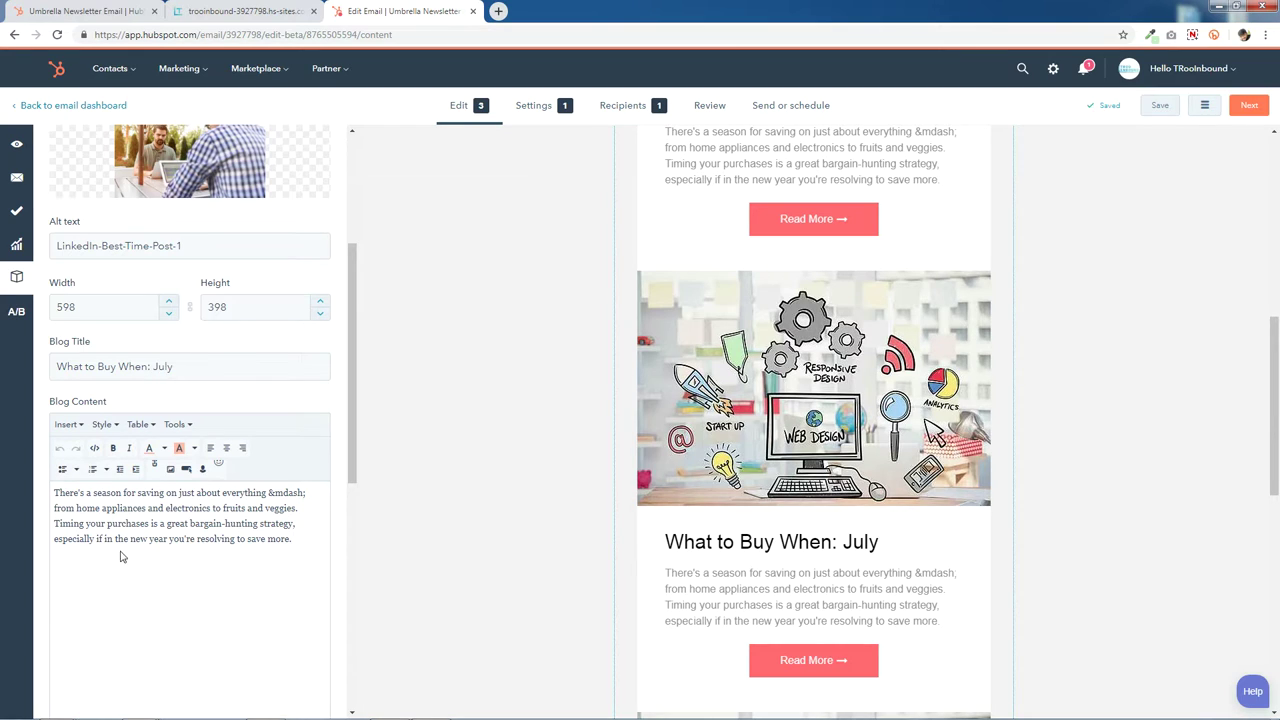
scroll(222, 531, down, 4)
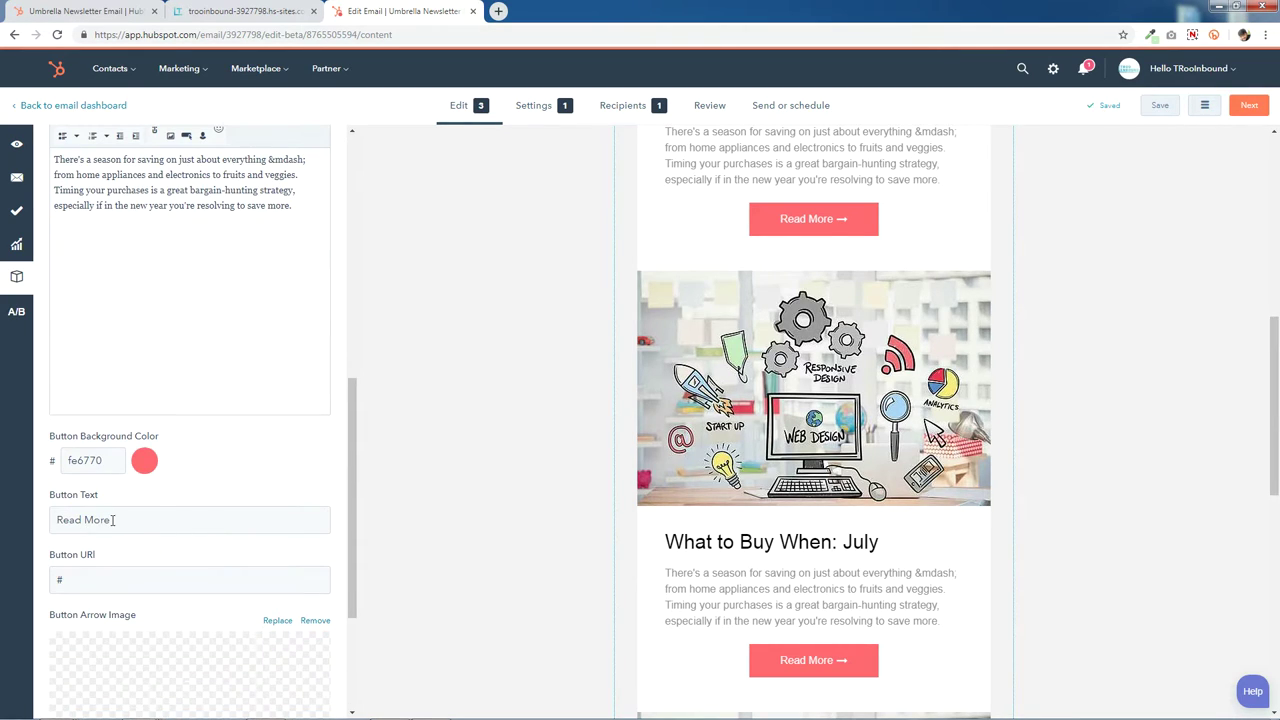
scroll(161, 579, down, 3)
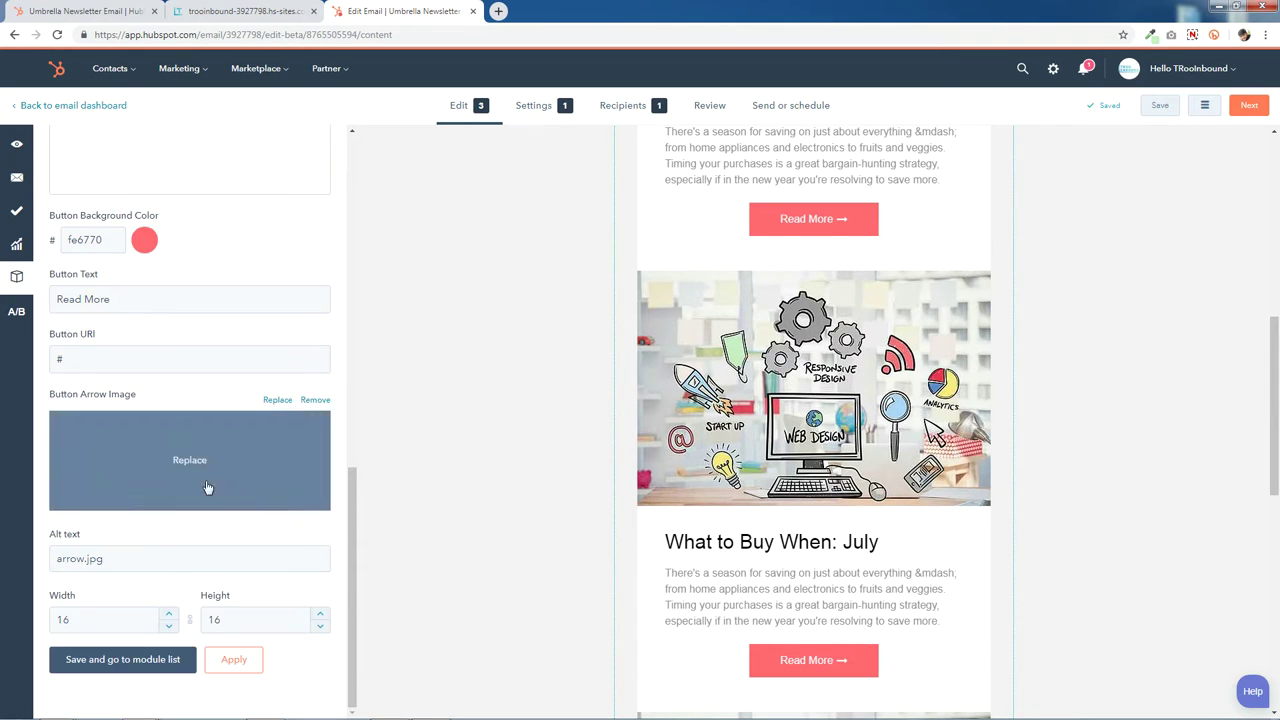
click(234, 660)
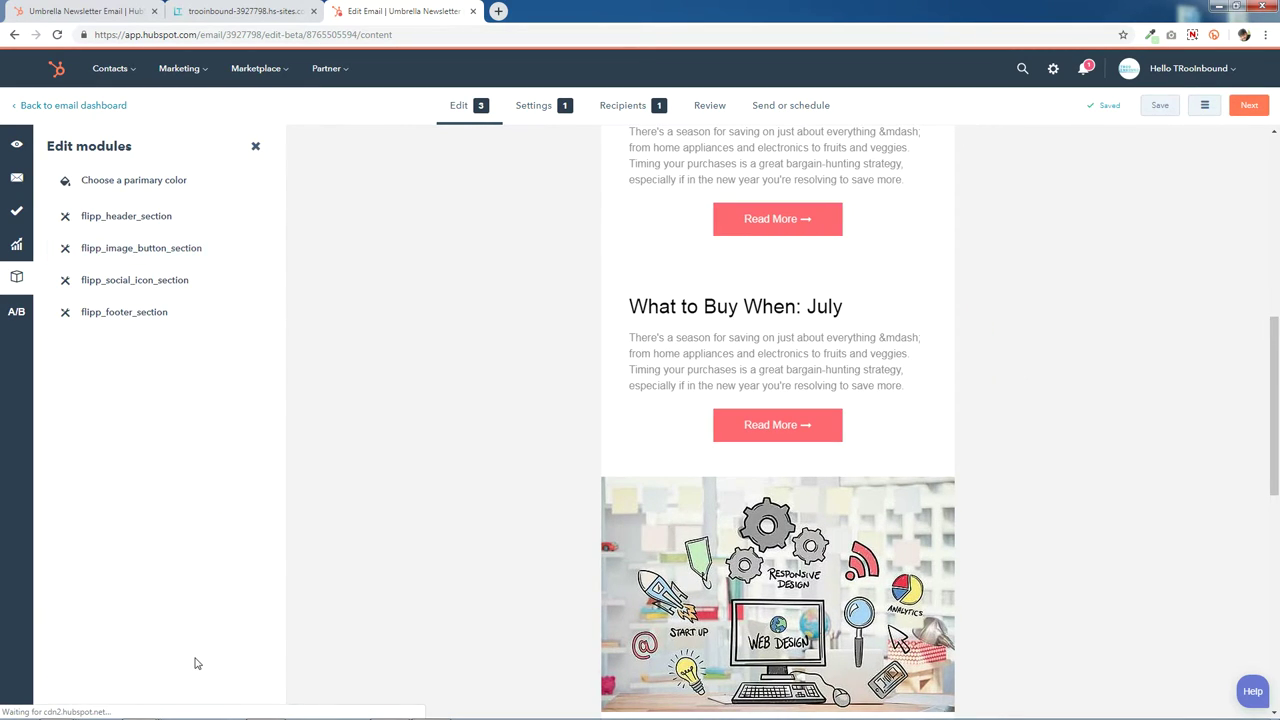
- Replace the third flipp_image_button_section entry's blog post image with the clock-and-thumbs-up drinks photo and save the module
scroll(745, 545, down, 3)
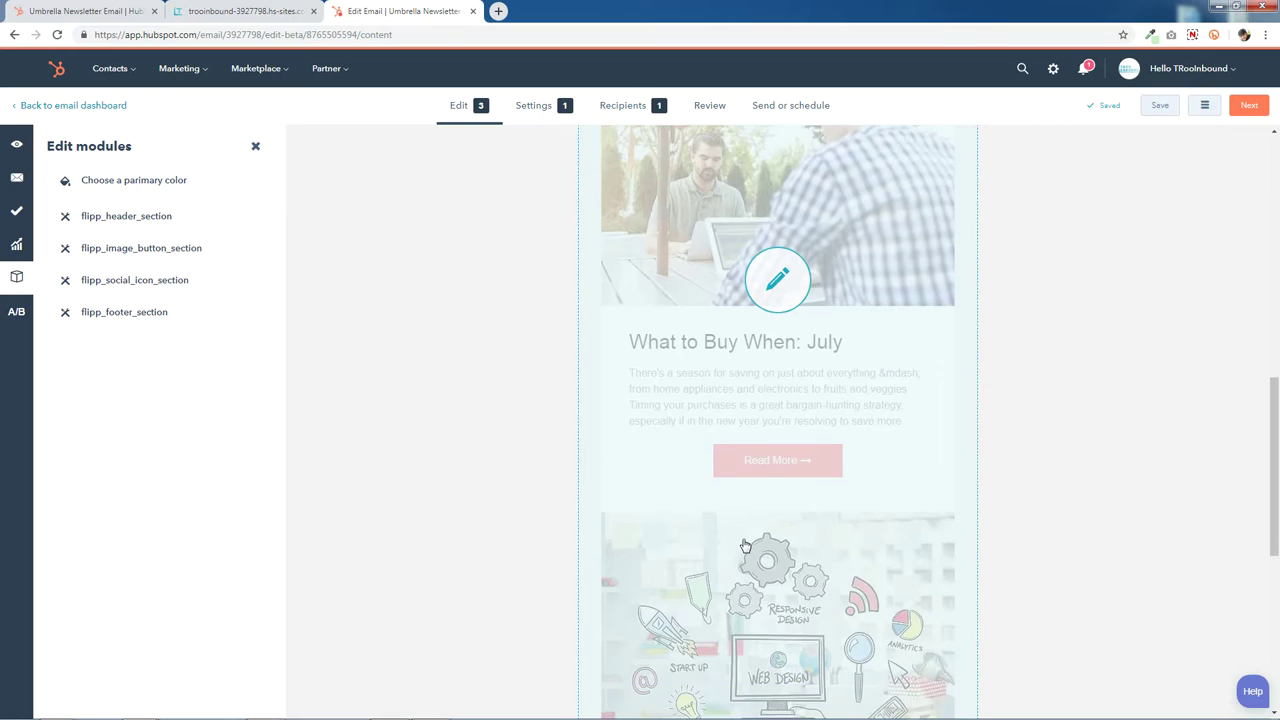
scroll(785, 515, down, 2)
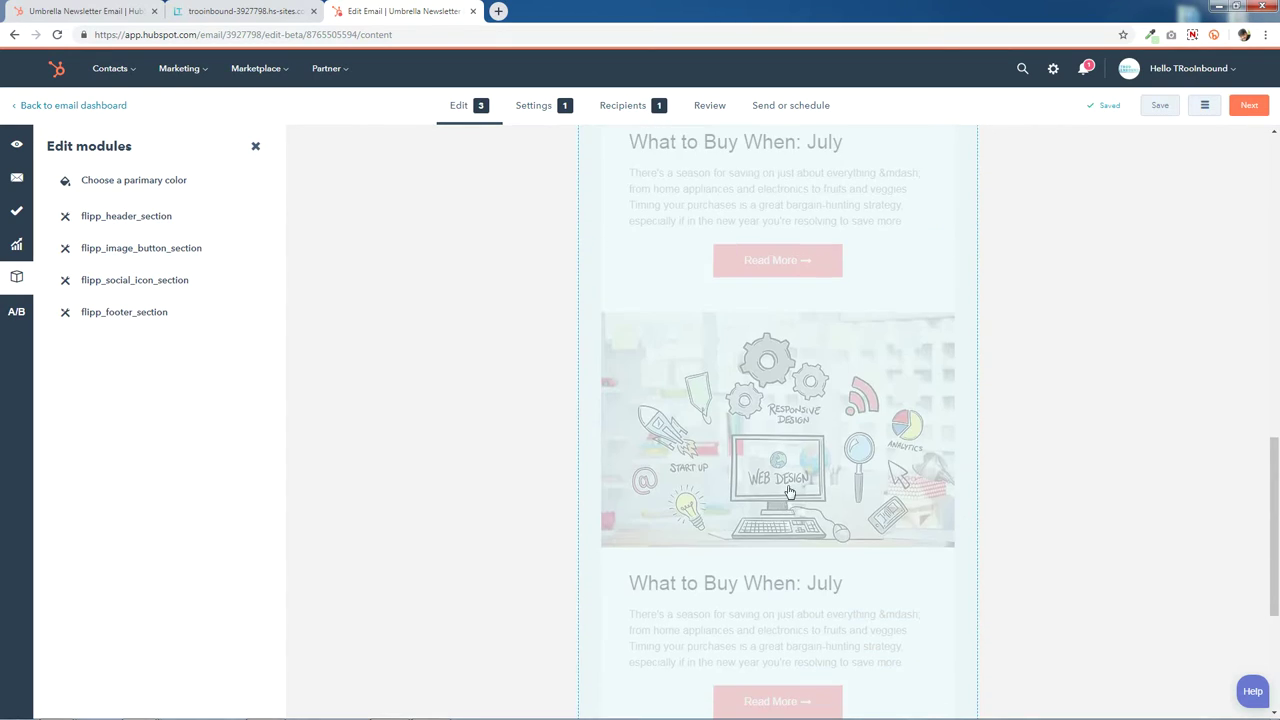
click(789, 490)
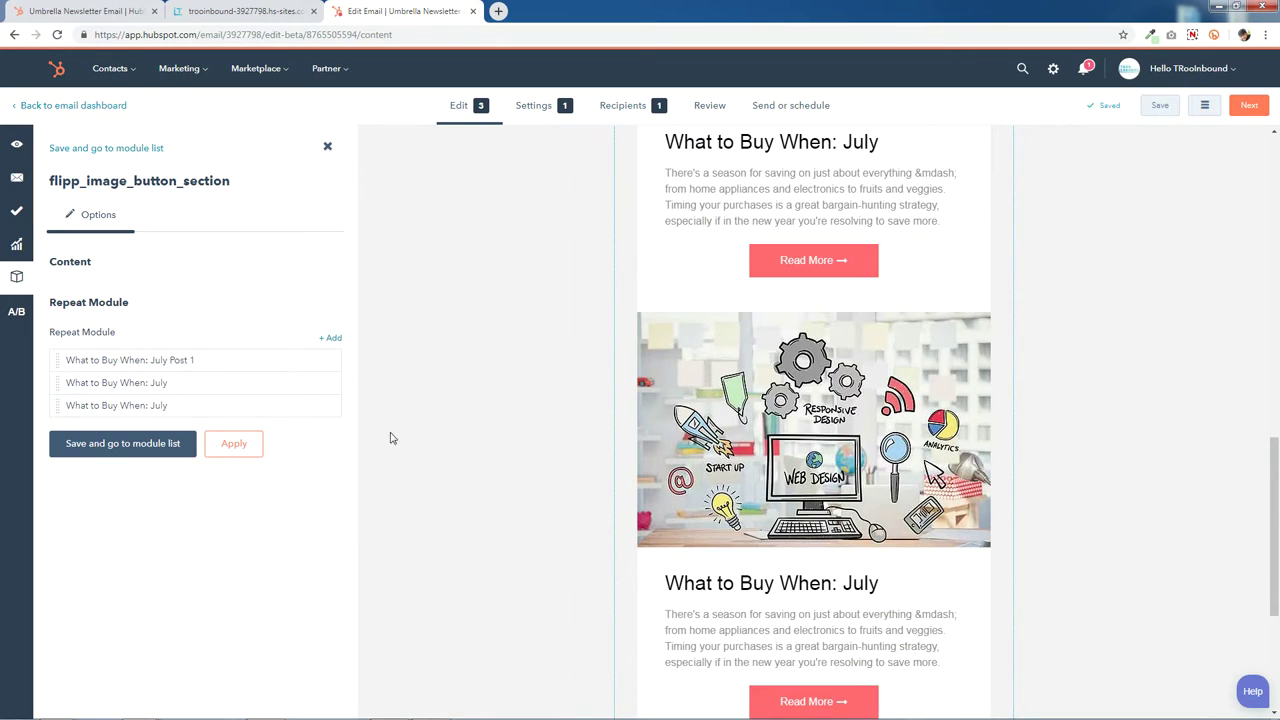
click(305, 410)
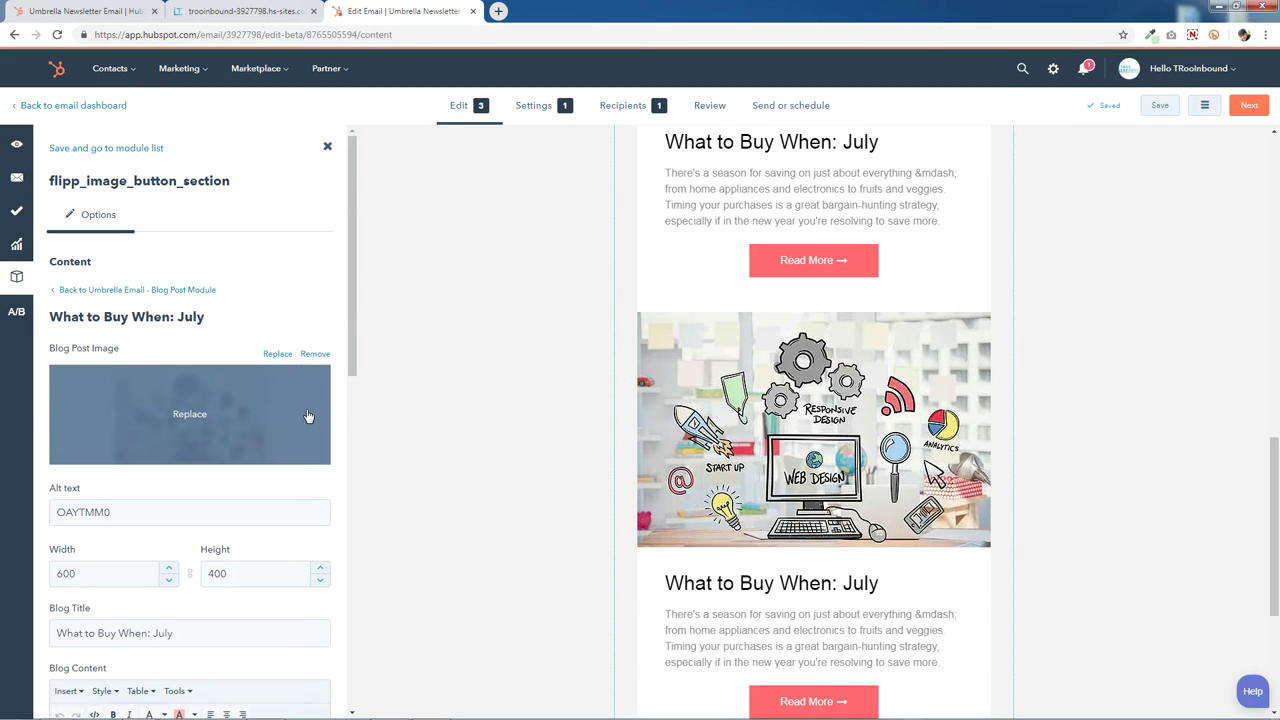
click(197, 413)
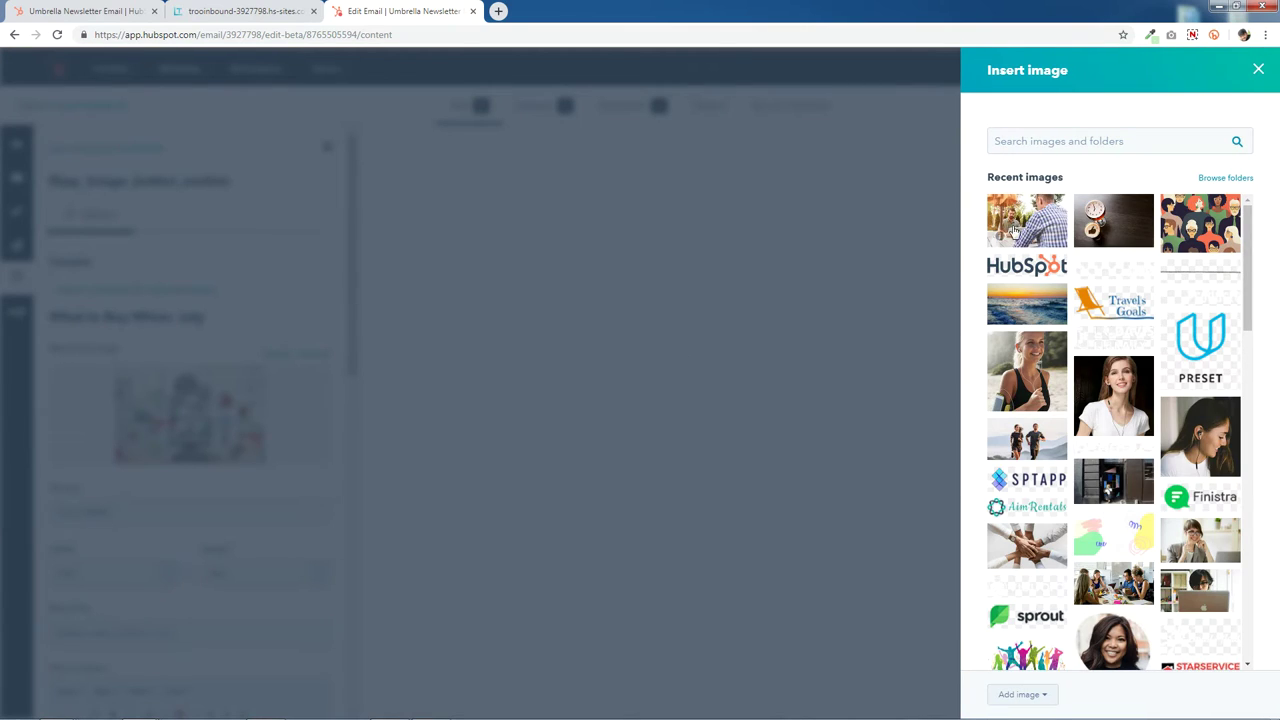
click(1026, 222)
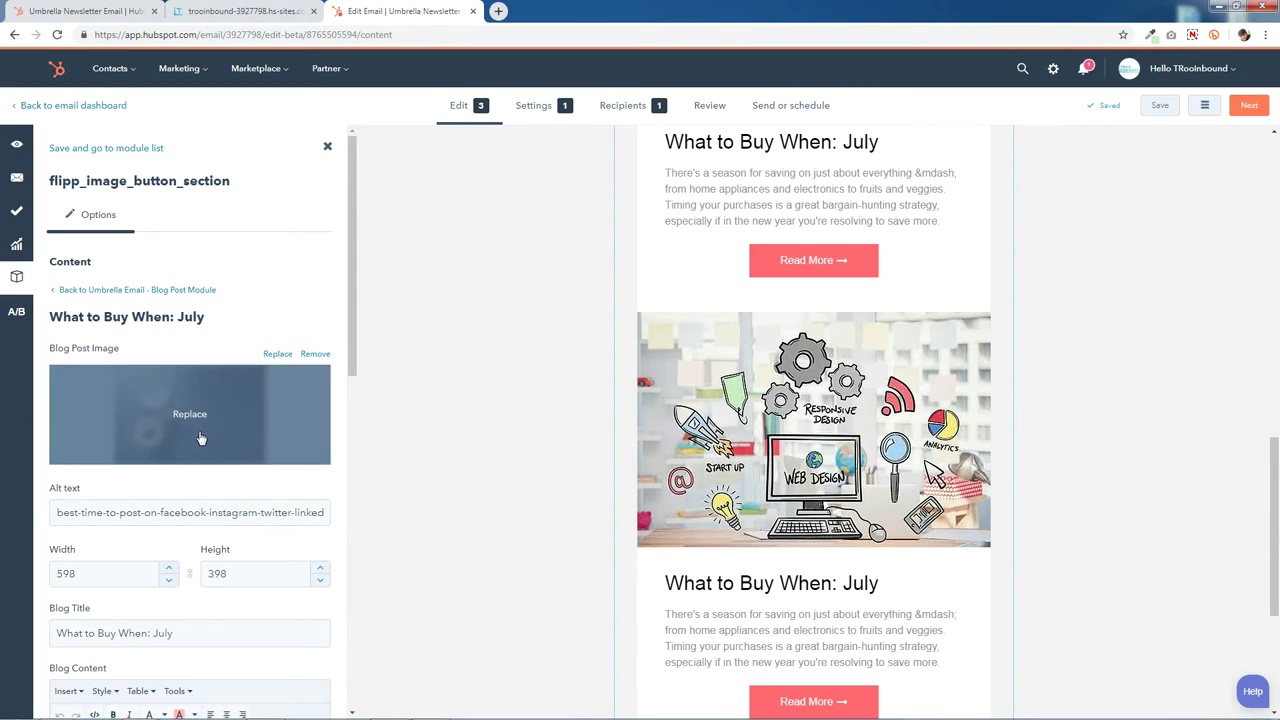
scroll(200, 437, down, 2)
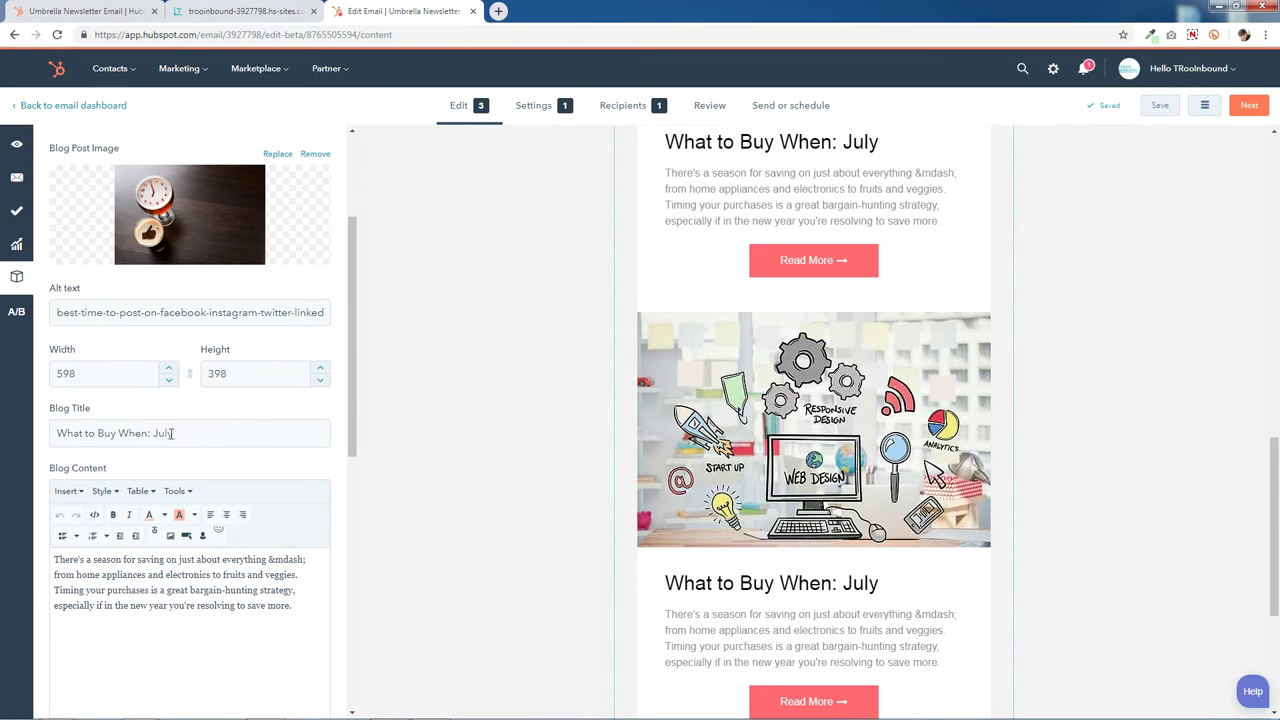
scroll(172, 433, down, 3)
scroll(175, 345, down, 3)
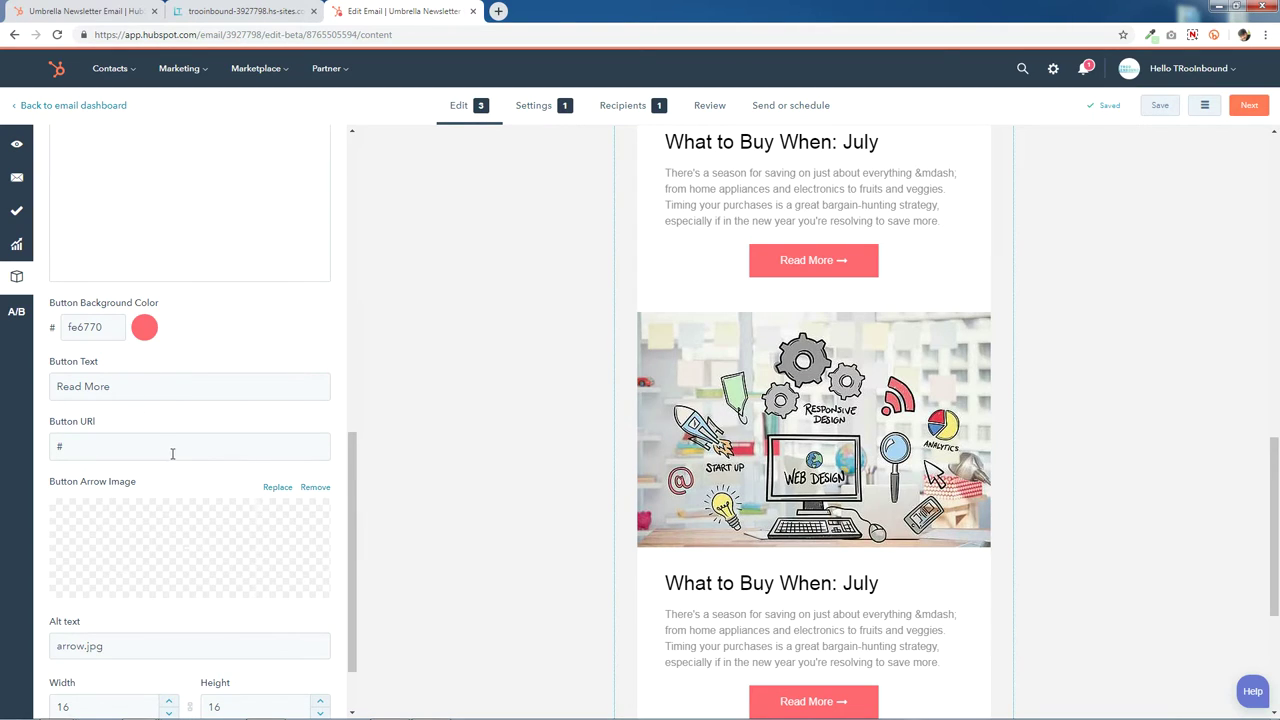
scroll(170, 450, down, 1)
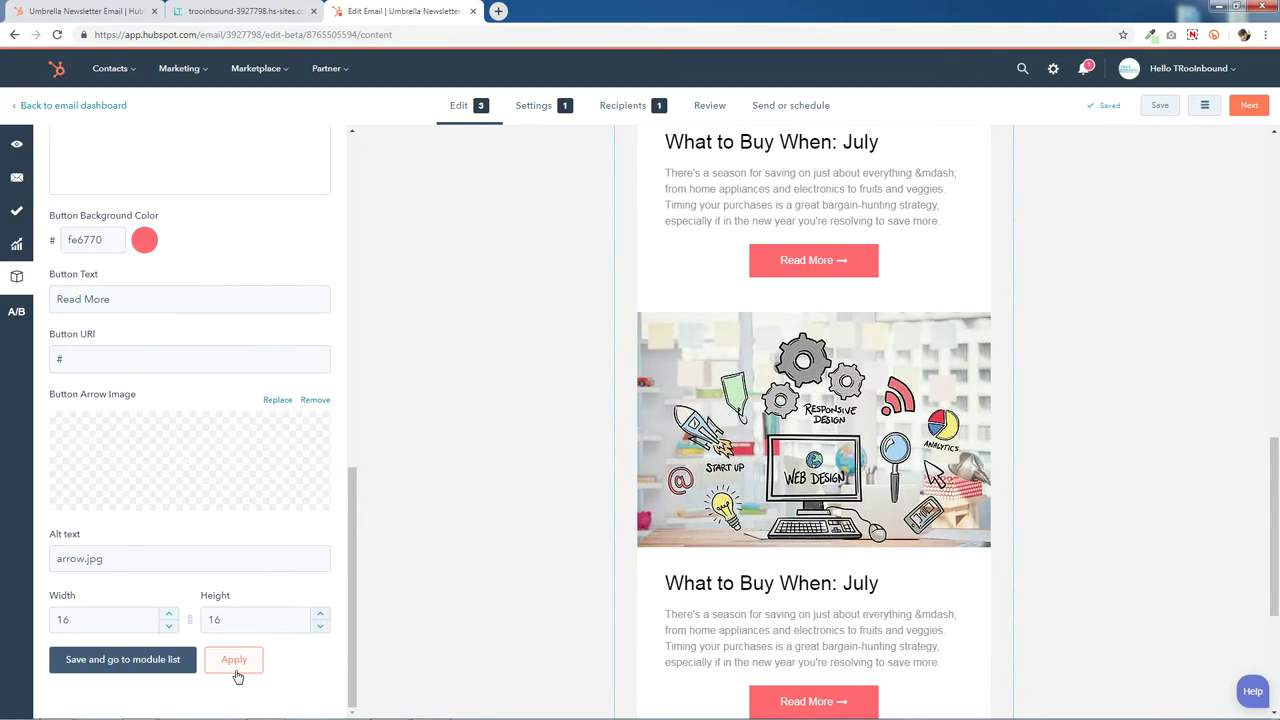
click(175, 660)
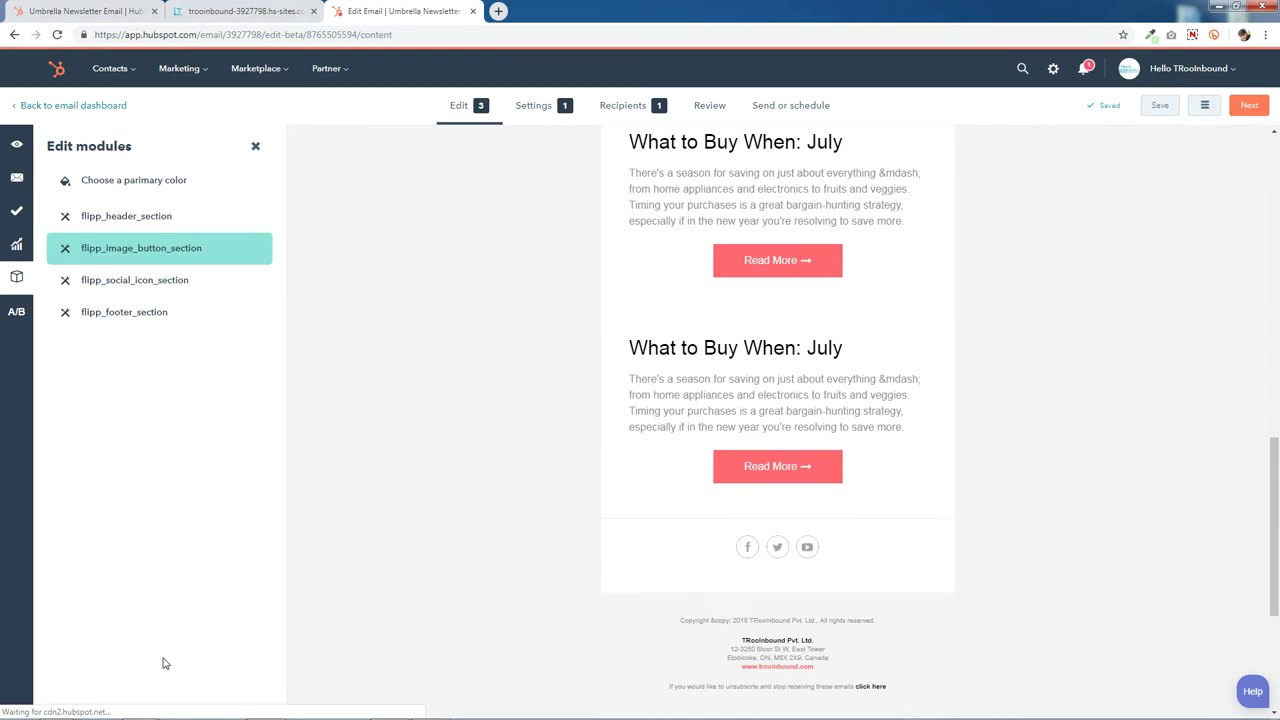
scroll(860, 567, down, 2)
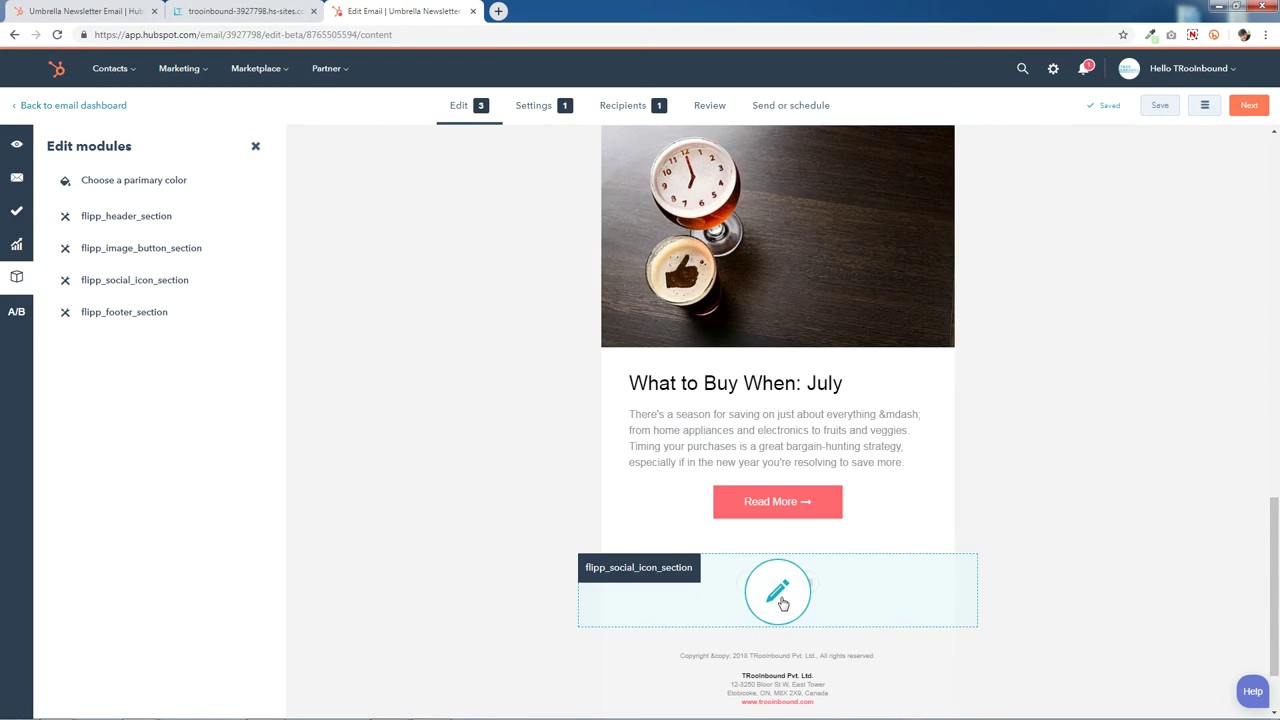
- Review the flipp_social_icon_section's Facebook, Twitter and YouTube icons, alt texts, sizes and link fields, and save the module
click(778, 594)
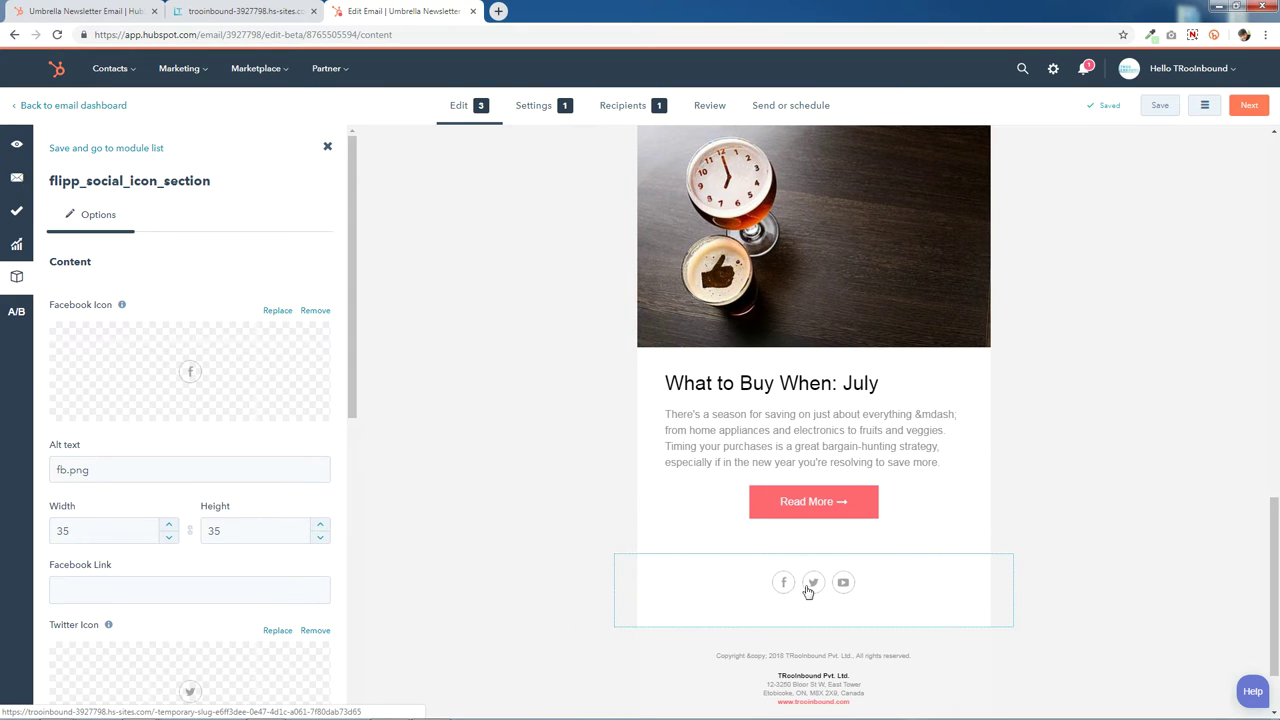
scroll(180, 388, down, 1)
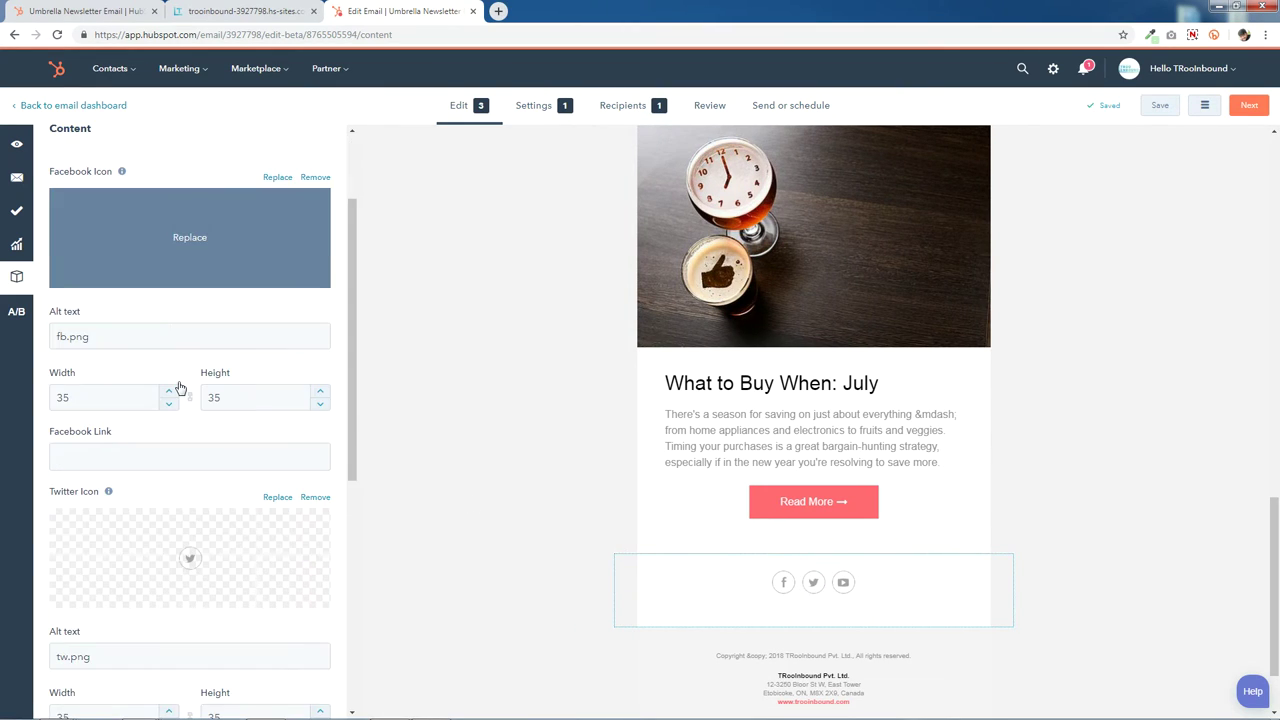
scroll(131, 462, down, 2)
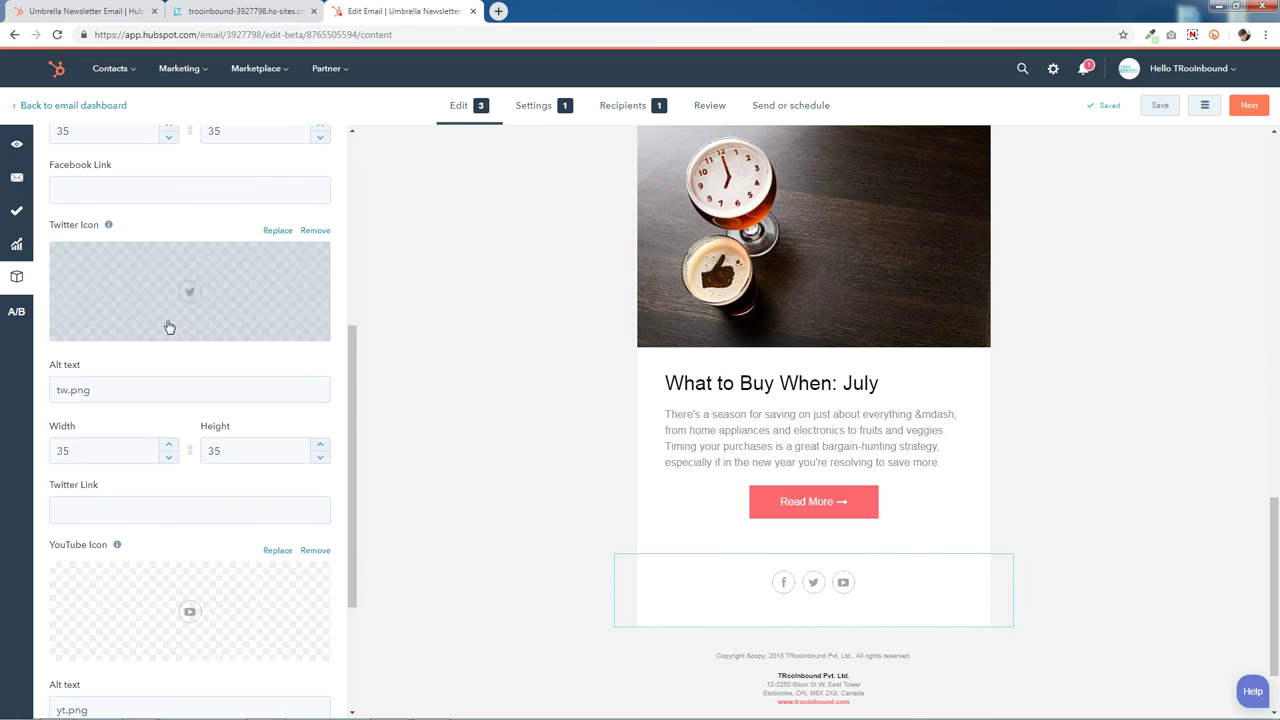
scroll(192, 517, down, 2)
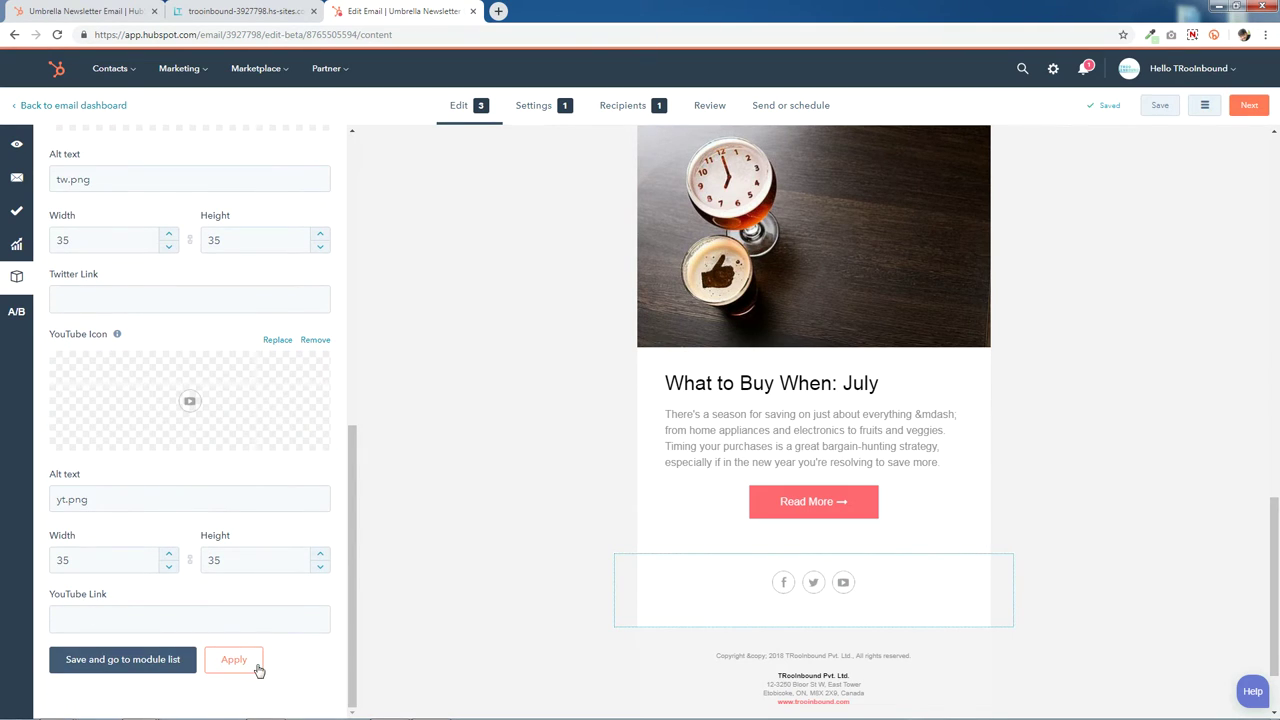
click(189, 665)
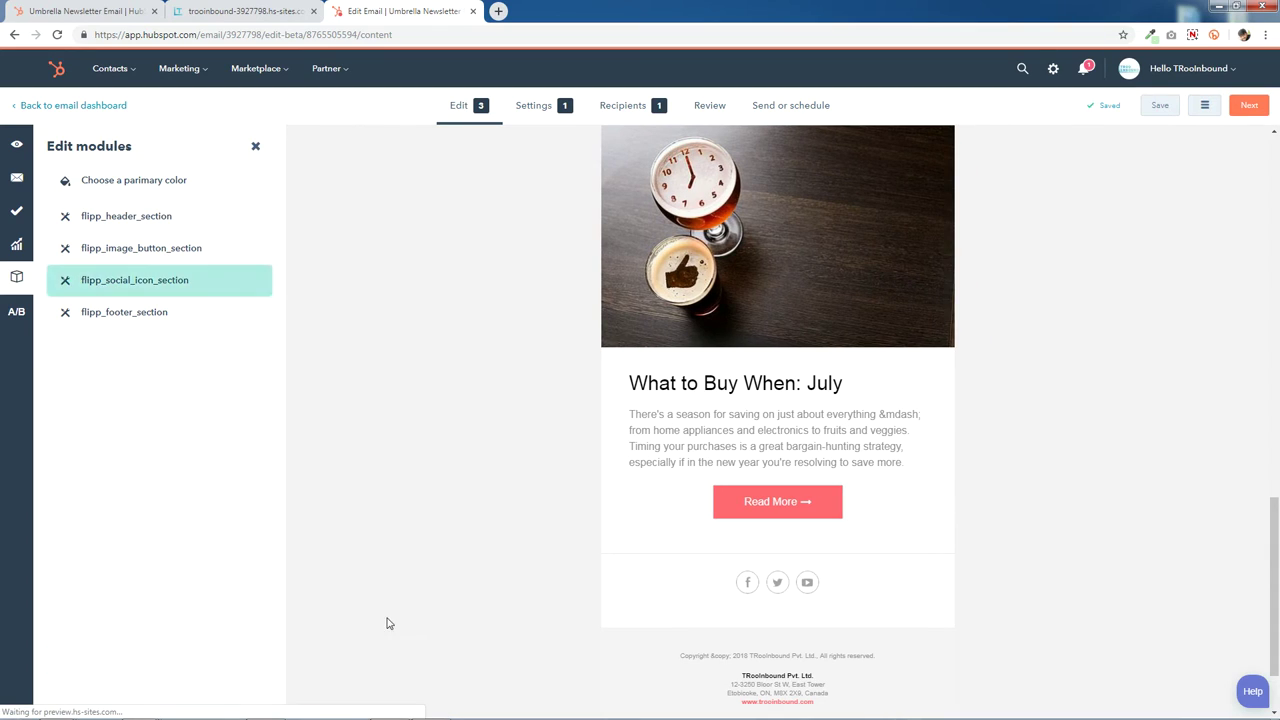
- Review the flipp_footer_section's six text fields, from the copyright line to the unsubscribe text, and save the module
scroll(780, 600, down, 1)
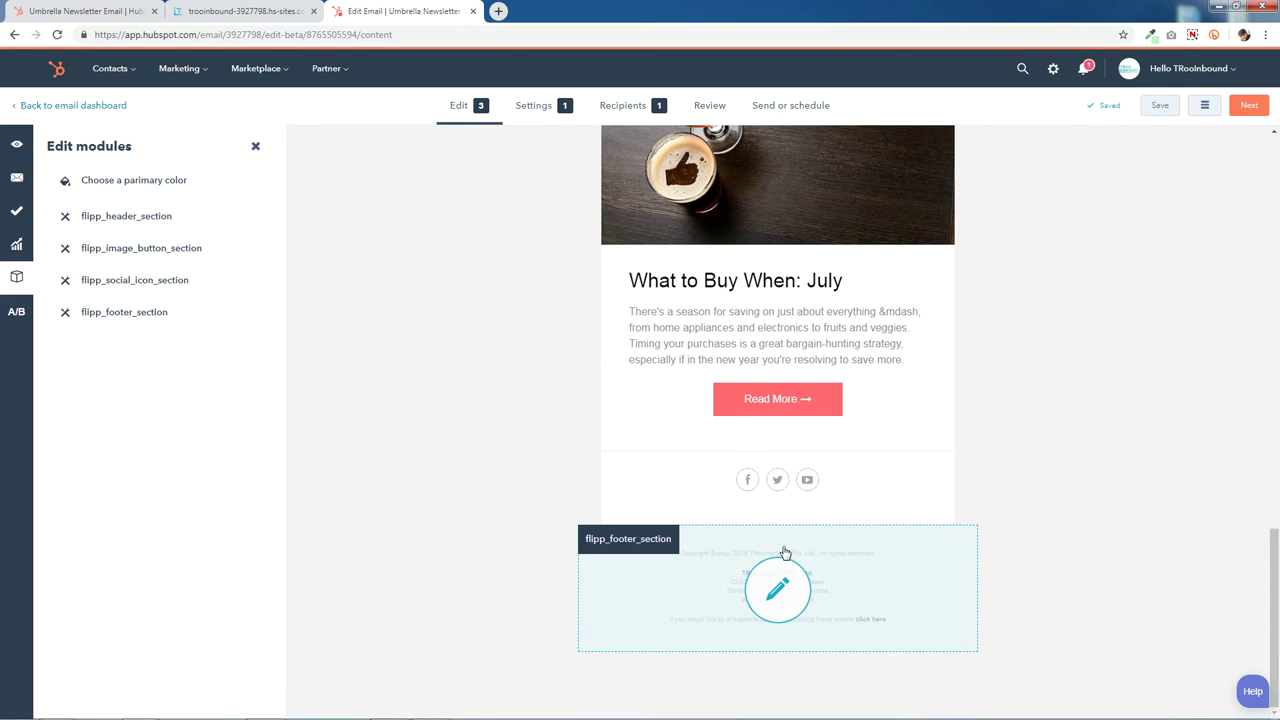
click(779, 589)
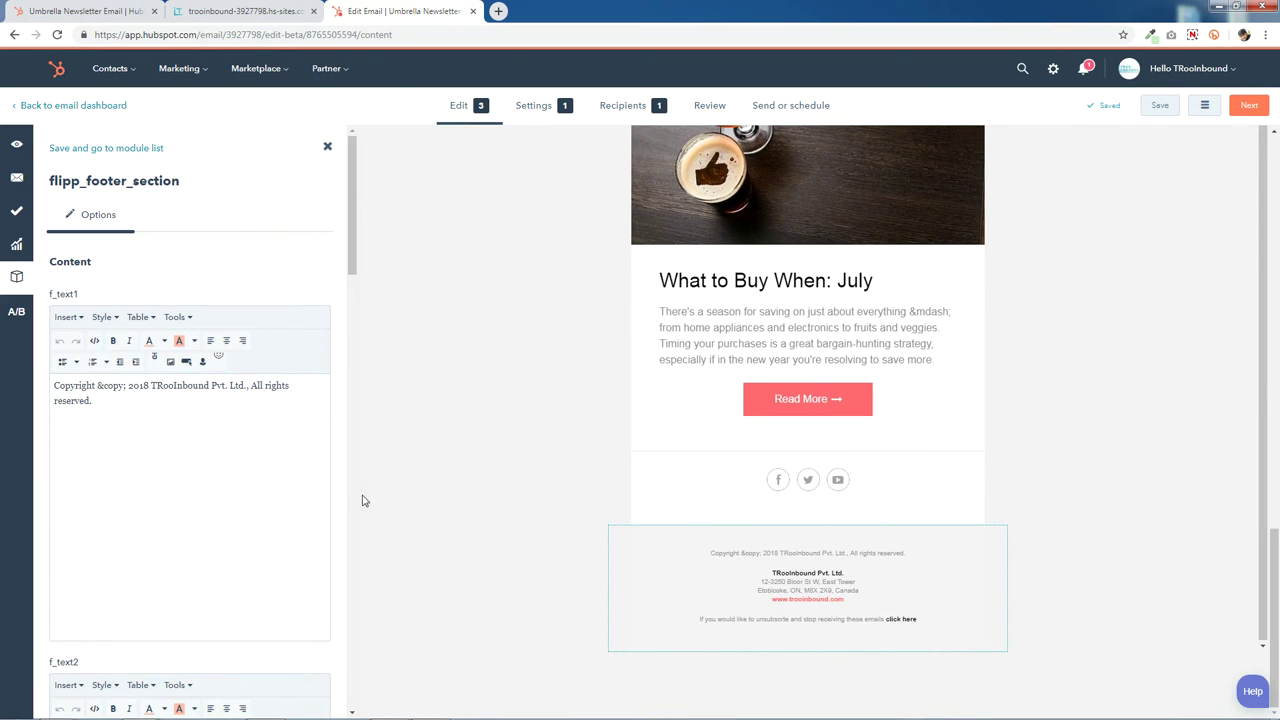
drag(55, 385, 221, 427)
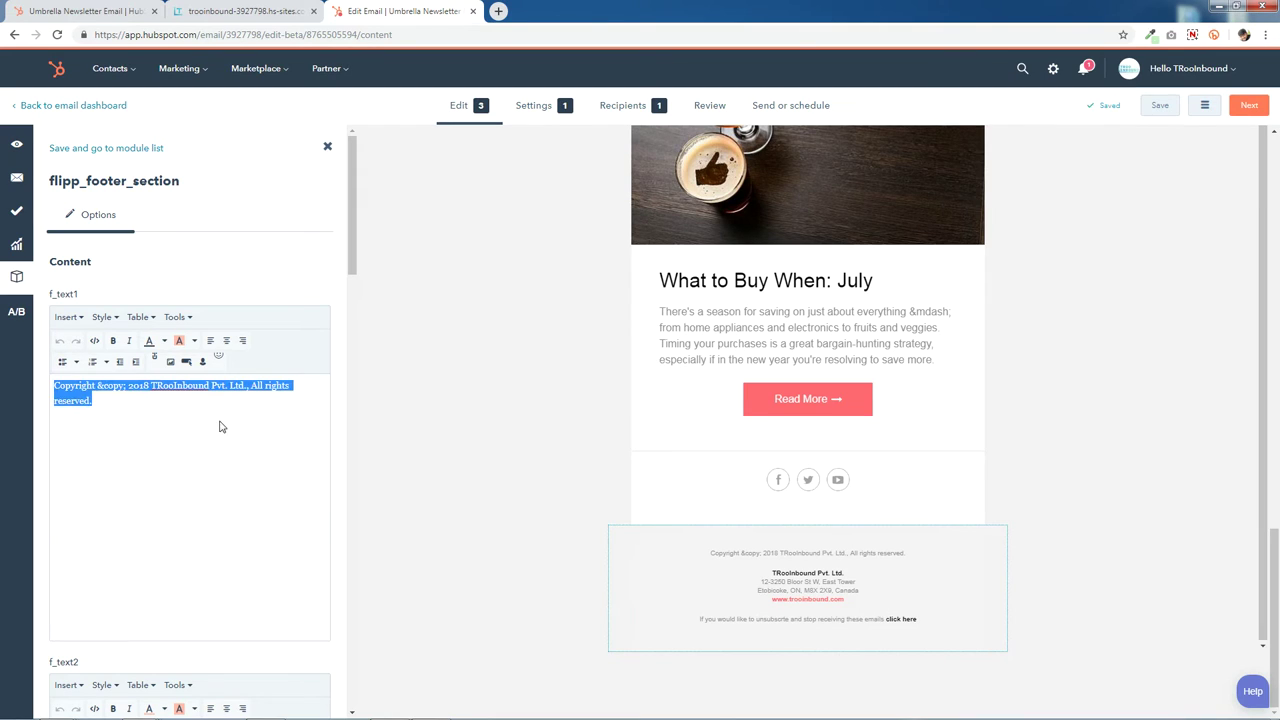
click(177, 428)
scroll(158, 390, down, 4)
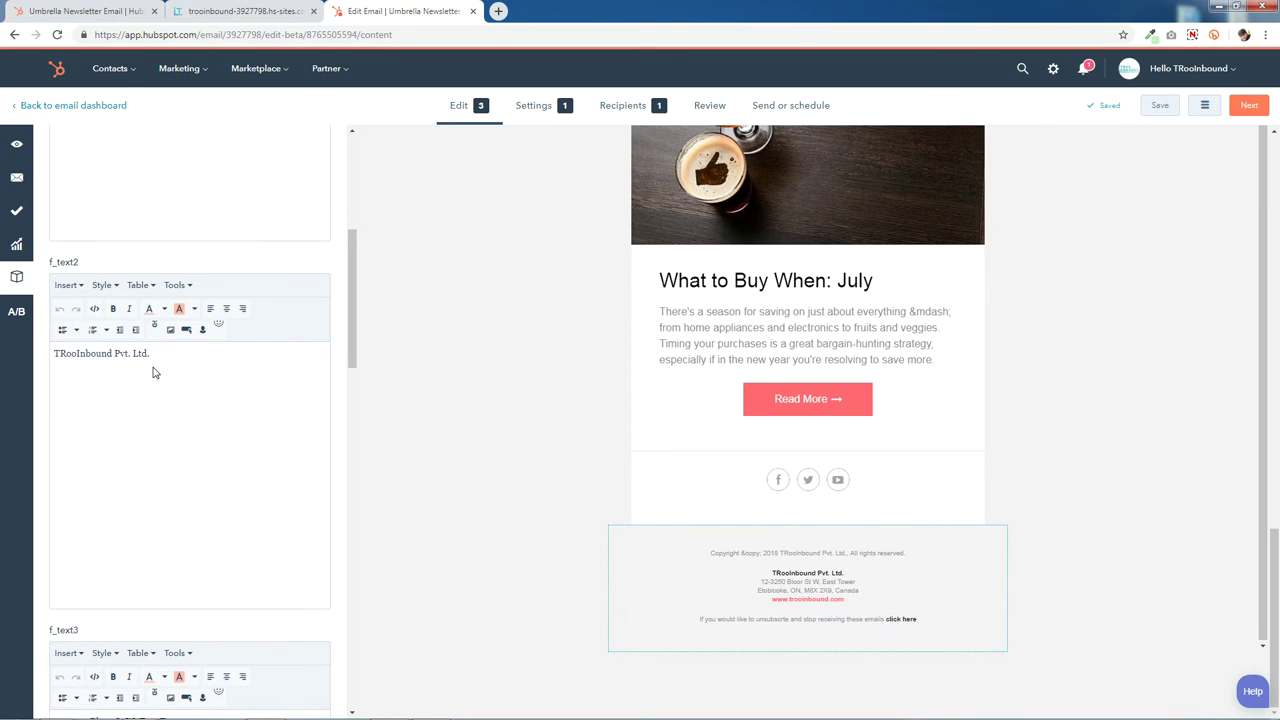
scroll(155, 372, down, 3)
scroll(153, 401, down, 3)
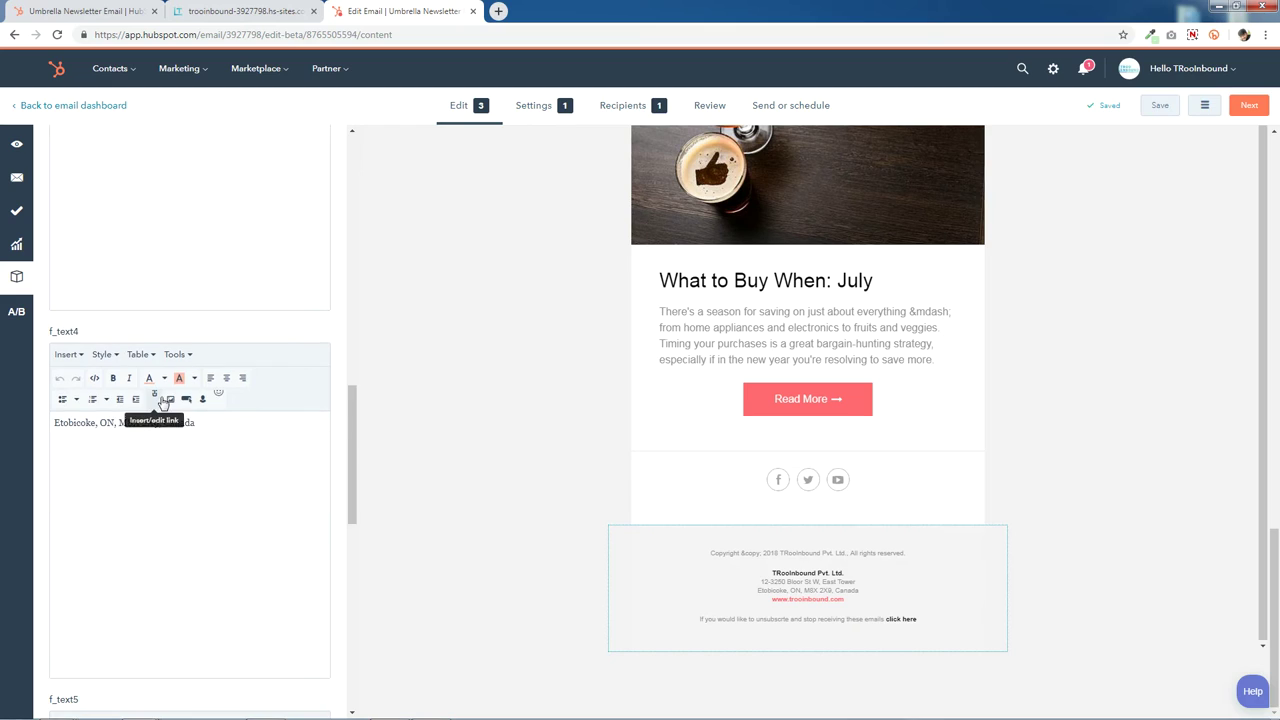
scroll(171, 423, down, 3)
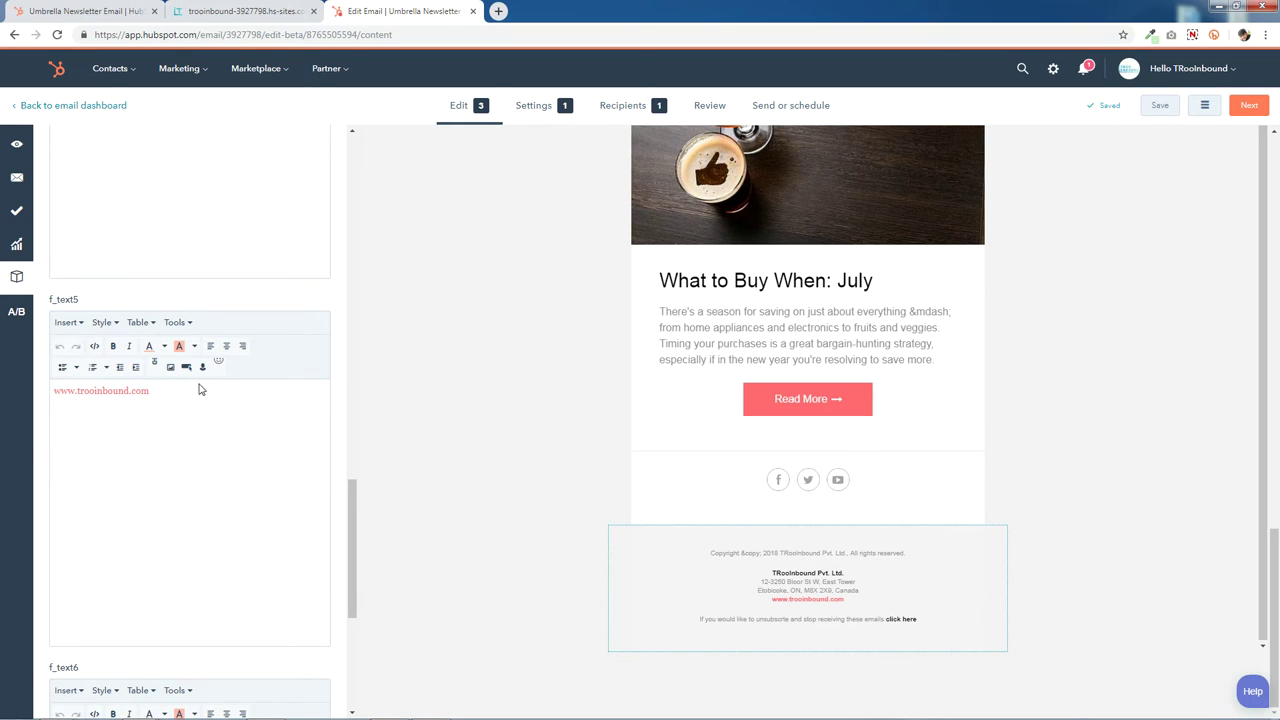
scroll(135, 397, down, 3)
scroll(150, 437, down, 1)
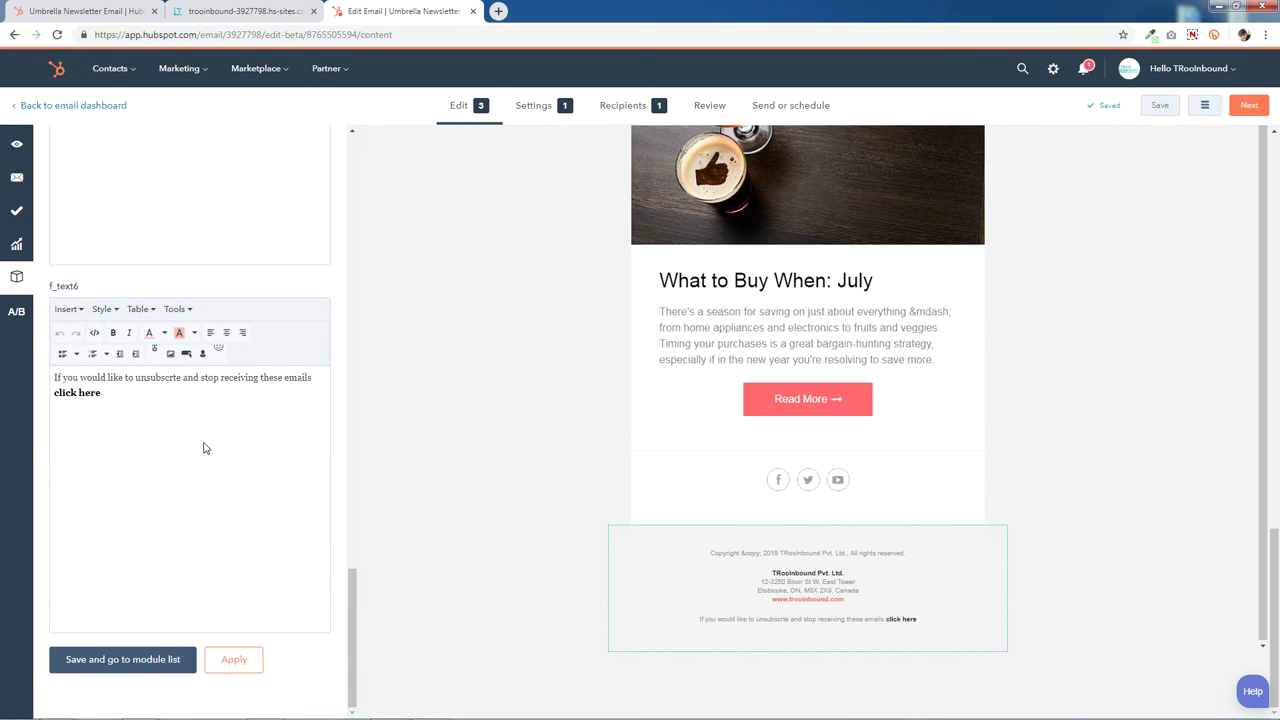
click(161, 659)
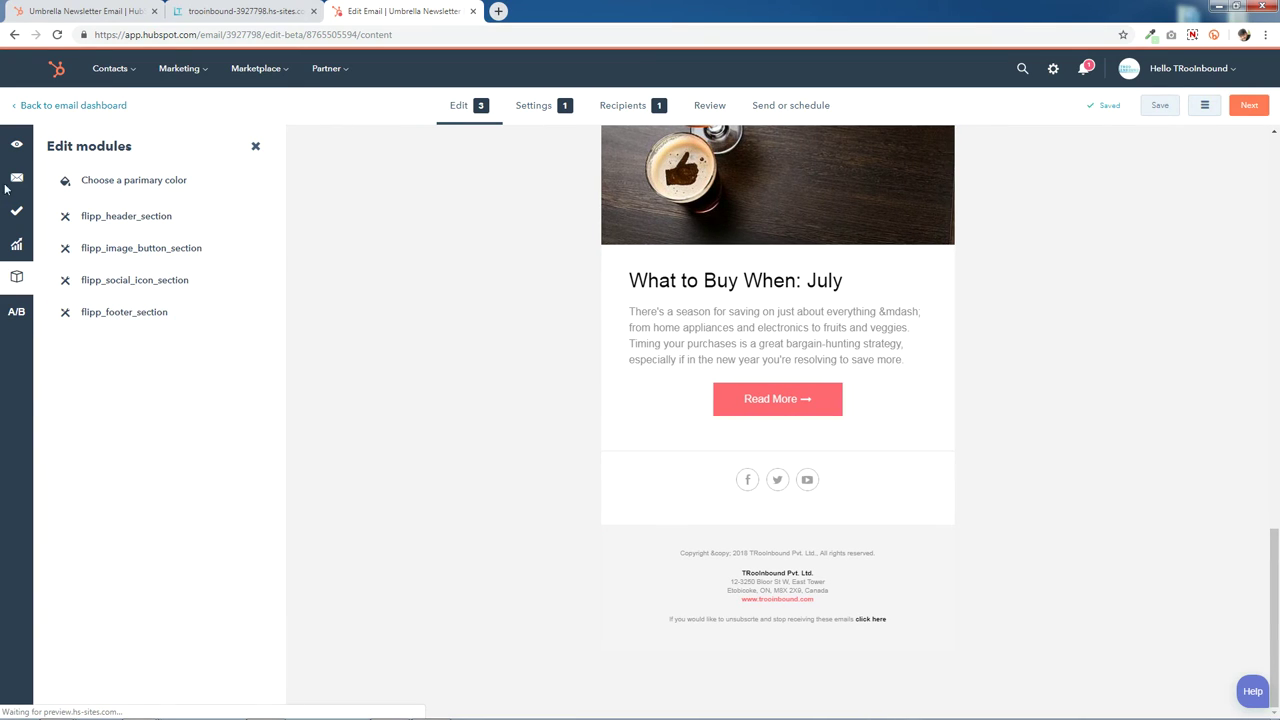
- Open the email's shareable preview in a new window and look through the whole newsletter
click(16, 144)
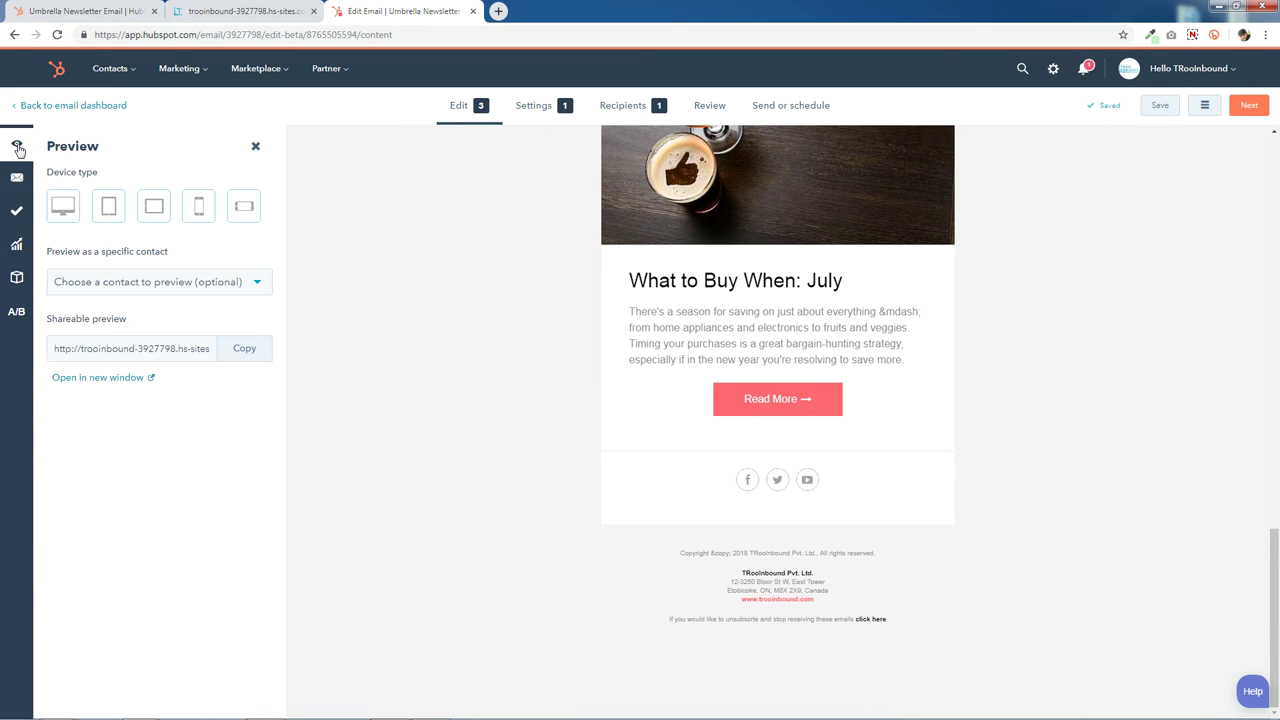
click(100, 378)
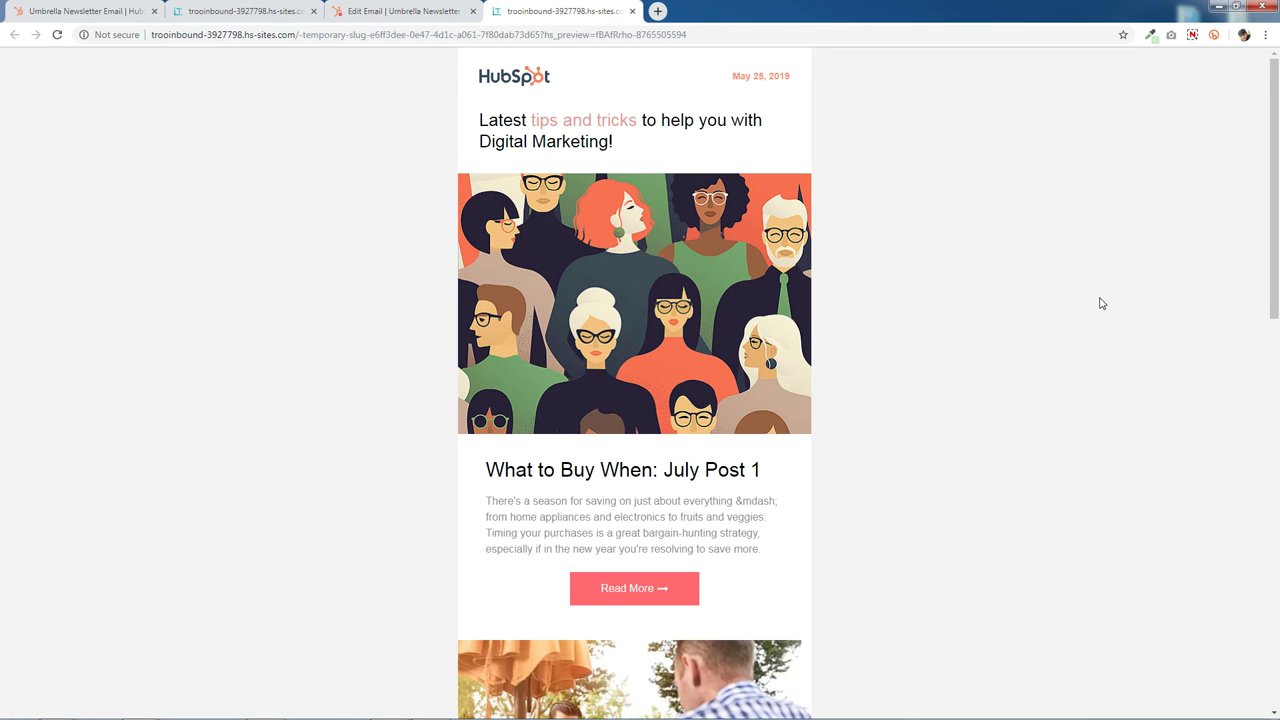
scroll(1101, 303, down, 7)
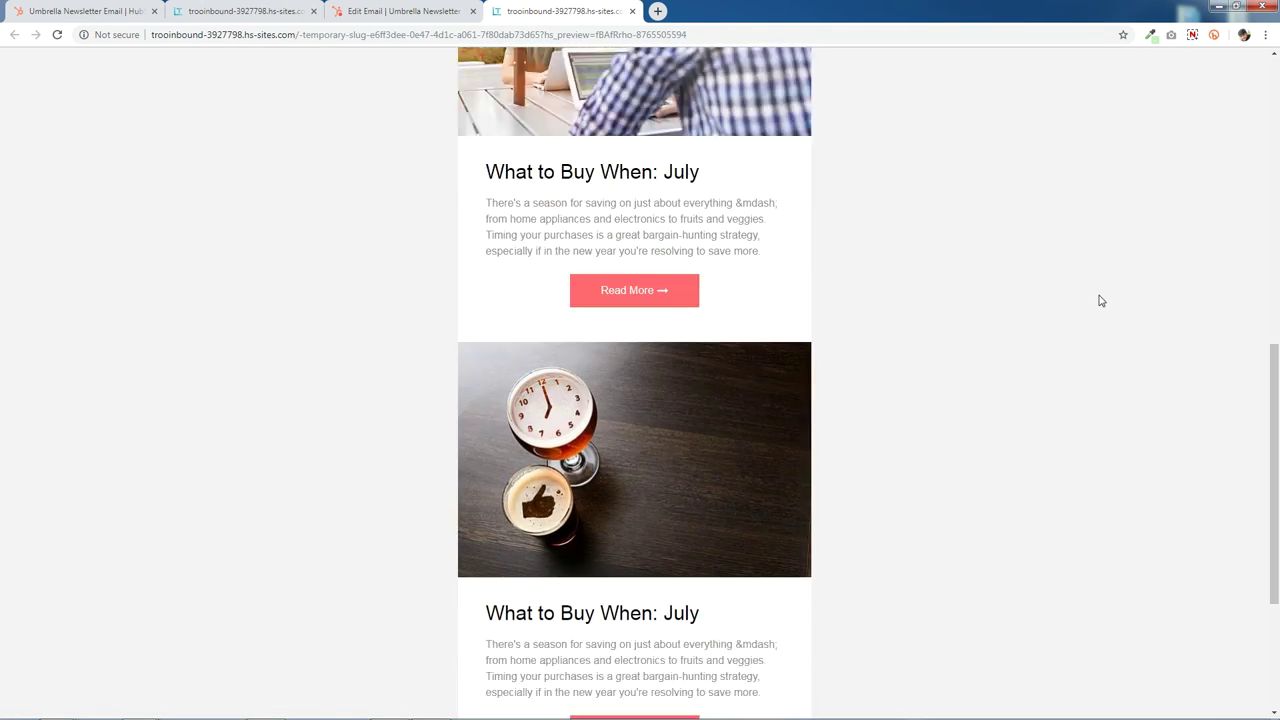
scroll(1101, 301, down, 3)
scroll(1101, 301, up, 10)
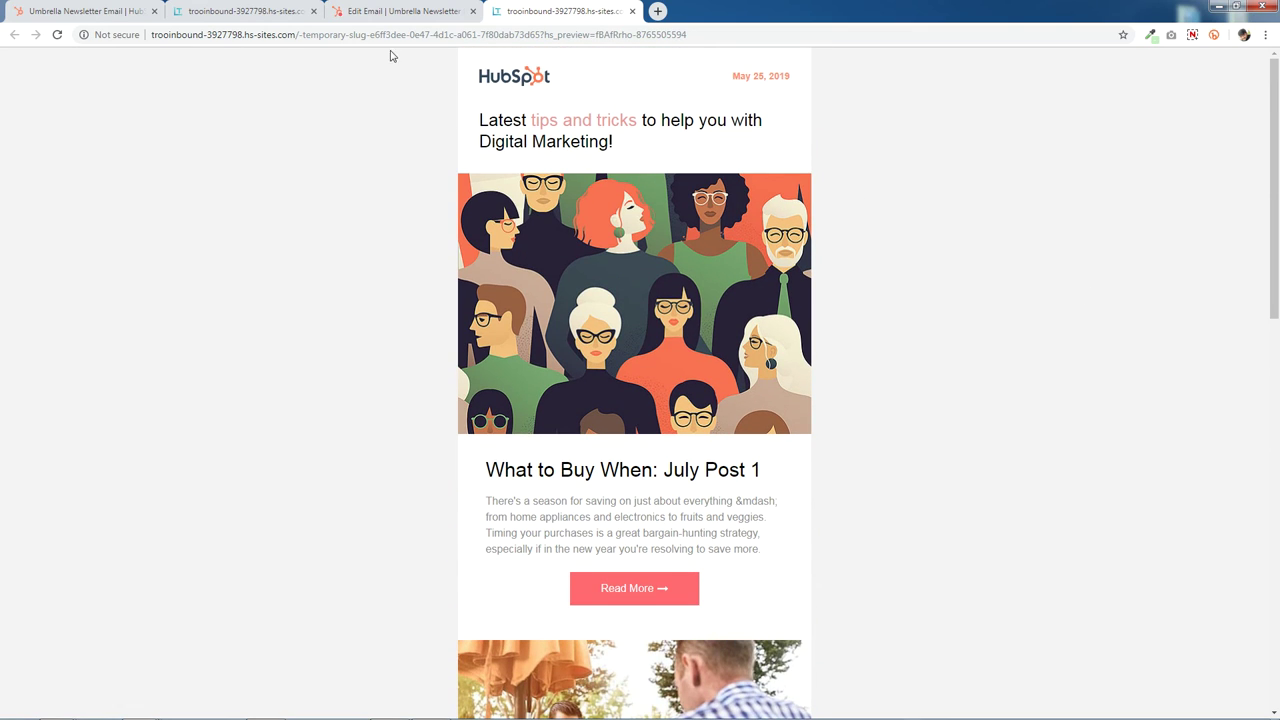
- Compare the original Umbrella template preview with the customized newsletter preview, from the header to the footer
click(245, 11)
scroll(236, 149, down, 10)
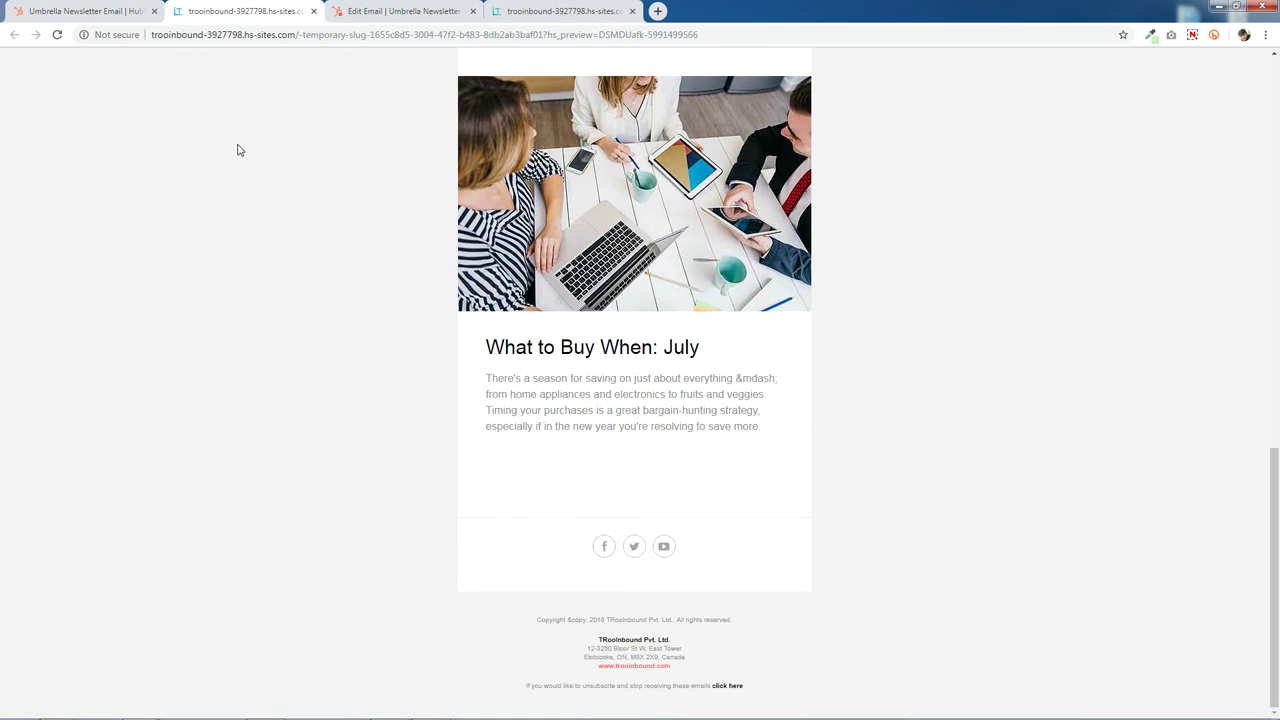
scroll(238, 150, up, 10)
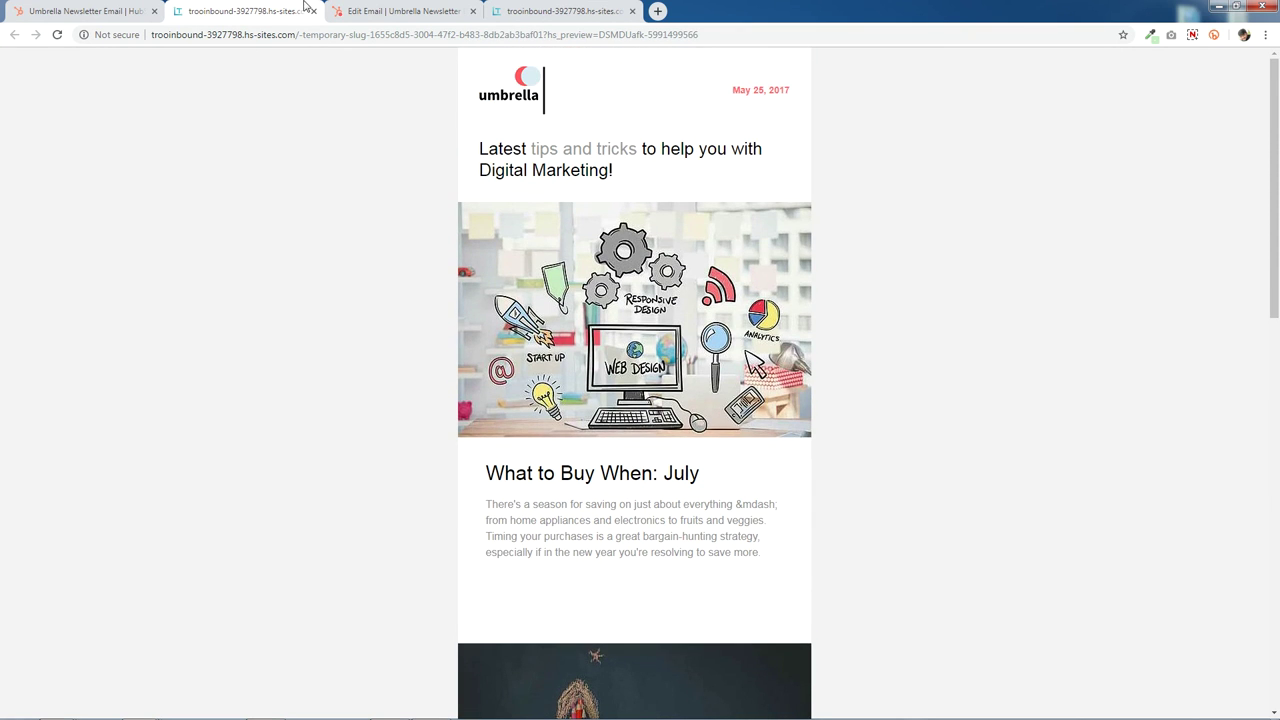
click(549, 8)
key(ctrl+shift+Tab)
key(ctrl+shift+Tab)
click(575, 8)
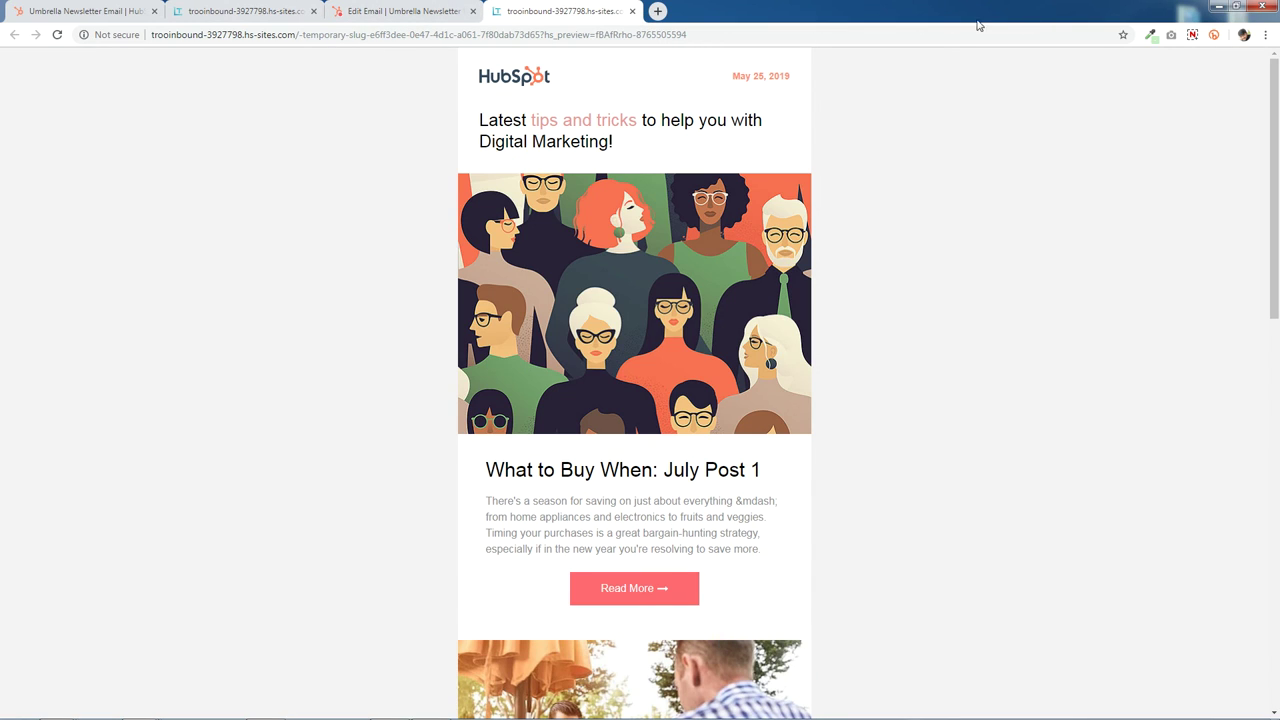
click(1192, 36)
click(1170, 117)
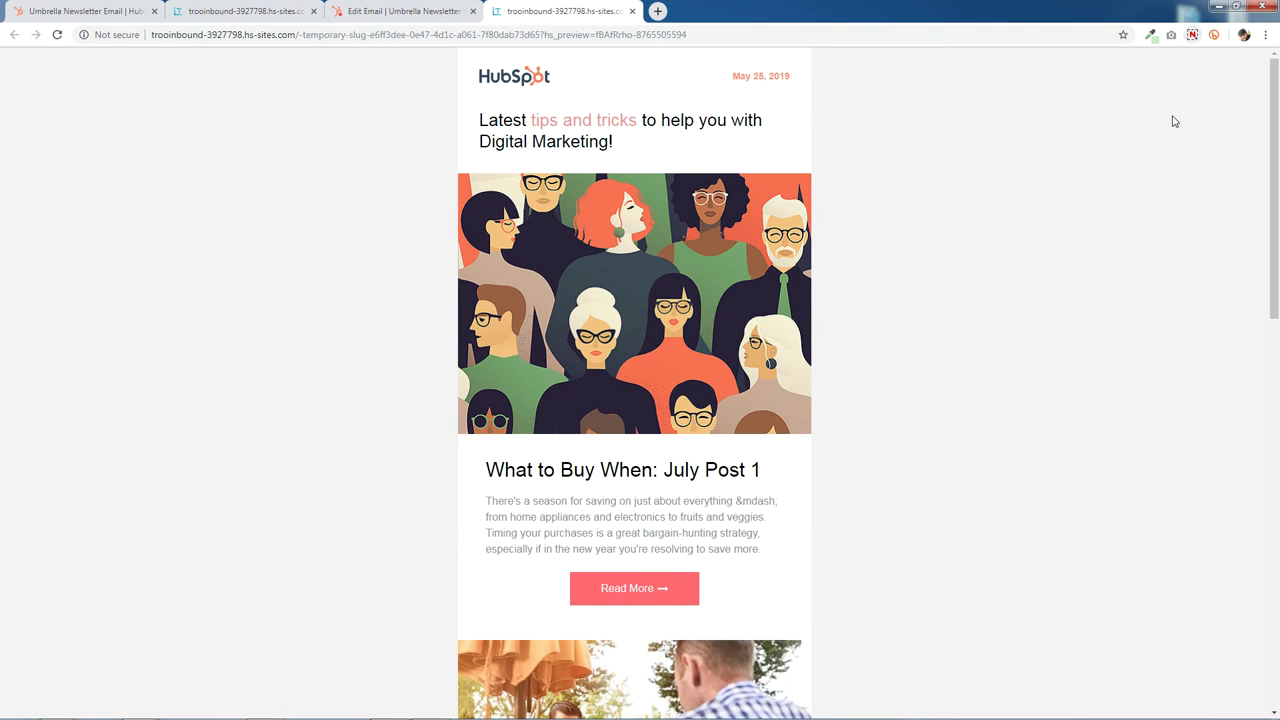